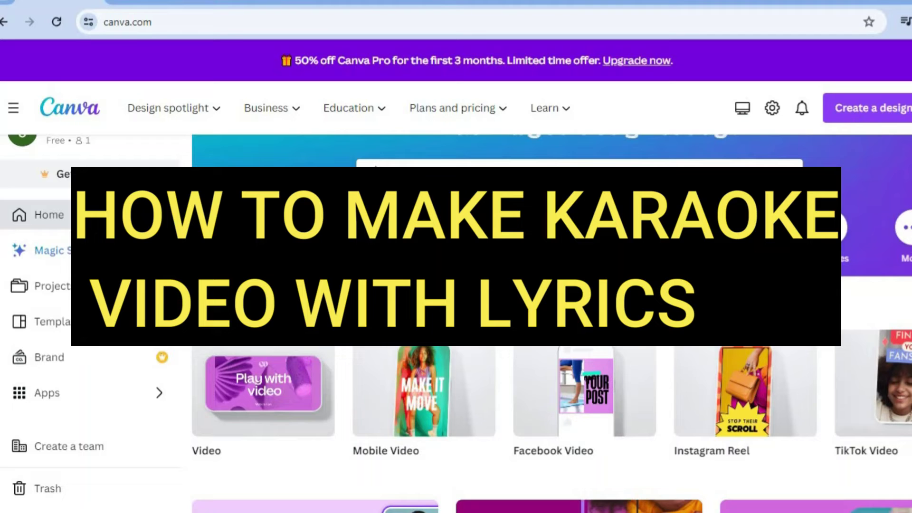
# - Switch to YouTube and play the sample lyric video from its start to the first lyric lines, pausing at about 0:16
pyautogui.click(326, 3)
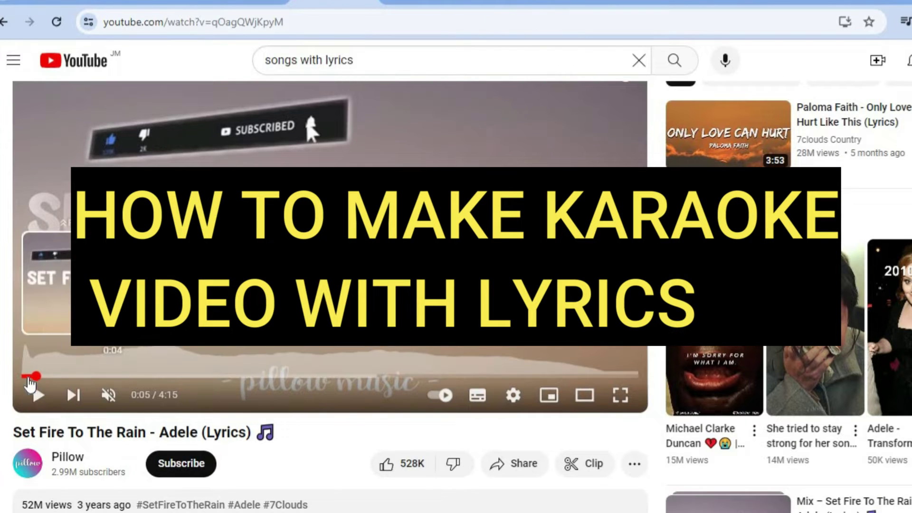
pyautogui.click(20, 378)
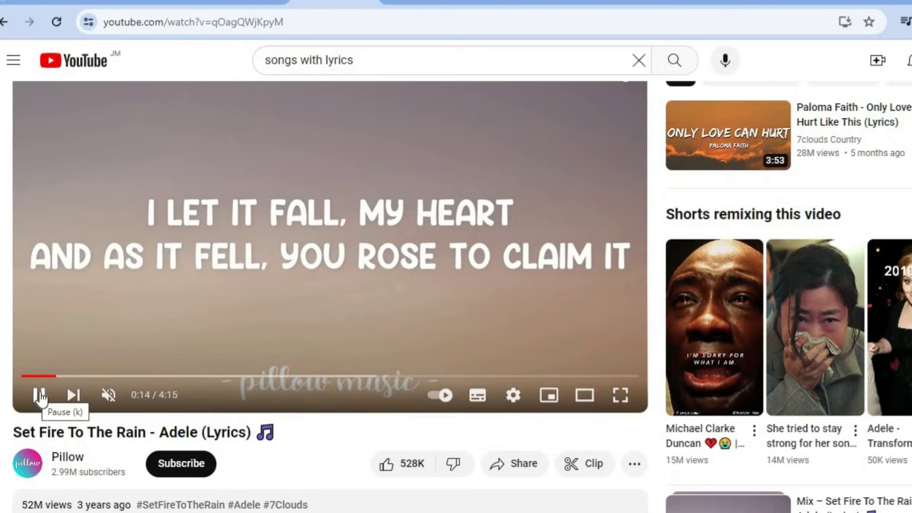
pyautogui.click(39, 395)
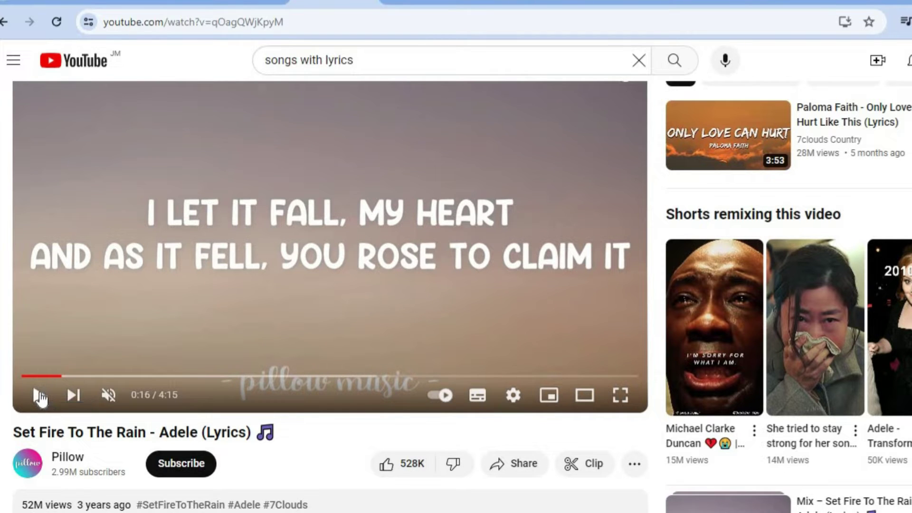
# - Return to Canva and create a blank 1920 × 1080 px Video design
pyautogui.click(33, 3)
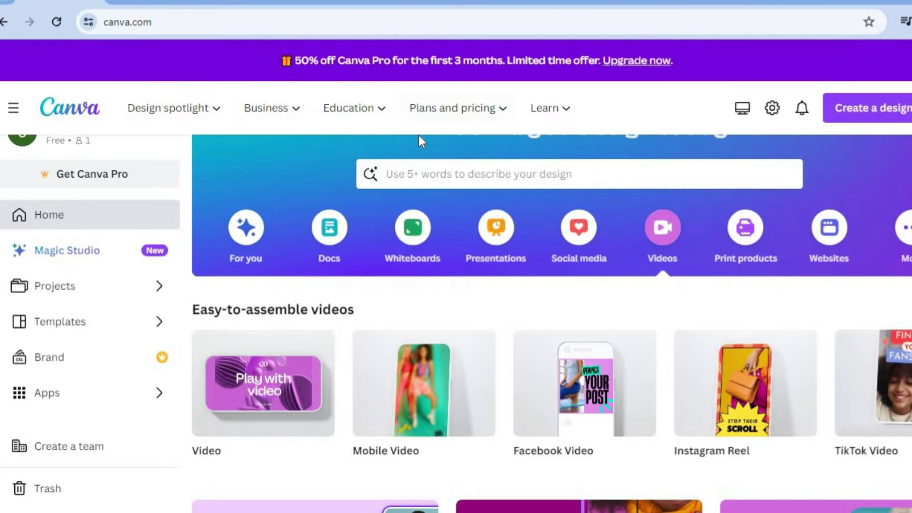
pyautogui.scroll(1, 647, 166)
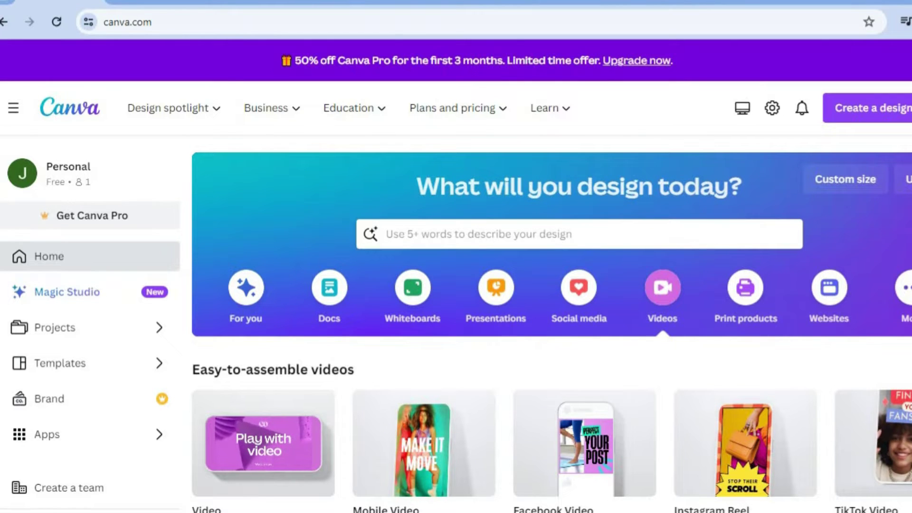
pyautogui.scroll(-2, 742, 233)
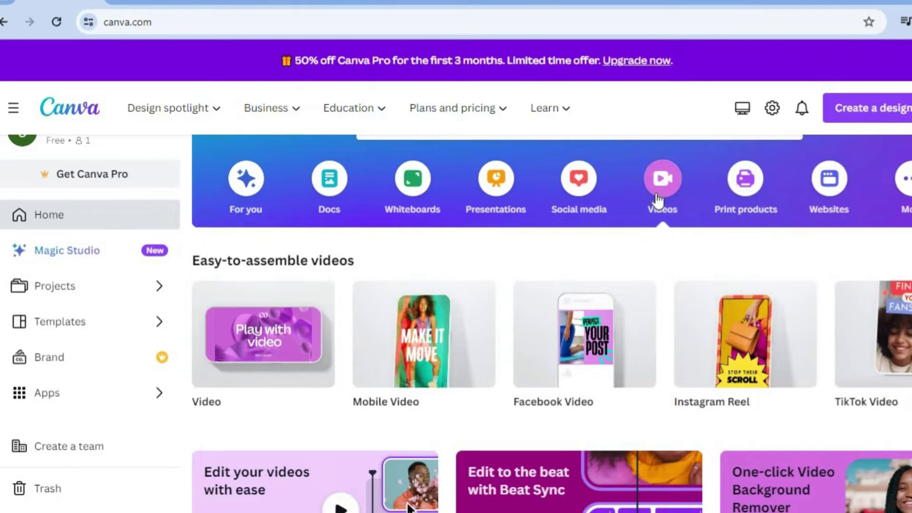
pyautogui.moveTo(258, 341)
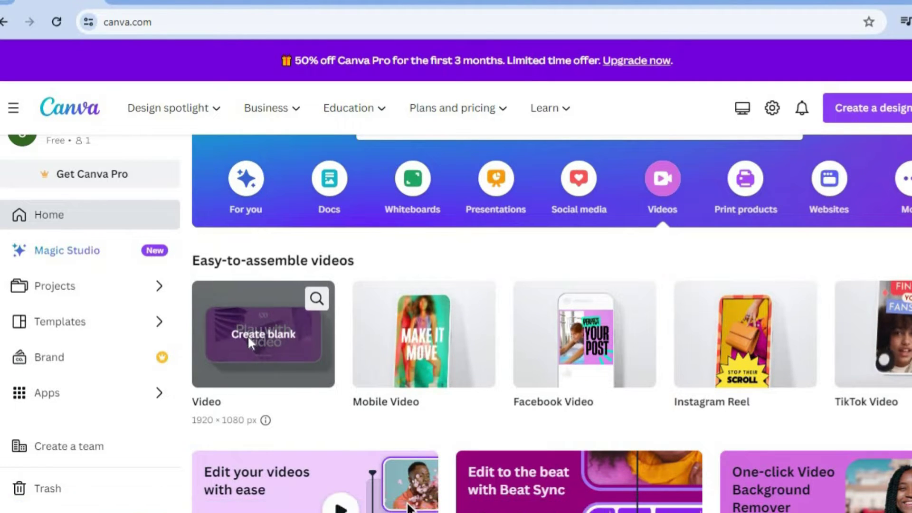
pyautogui.click(251, 341)
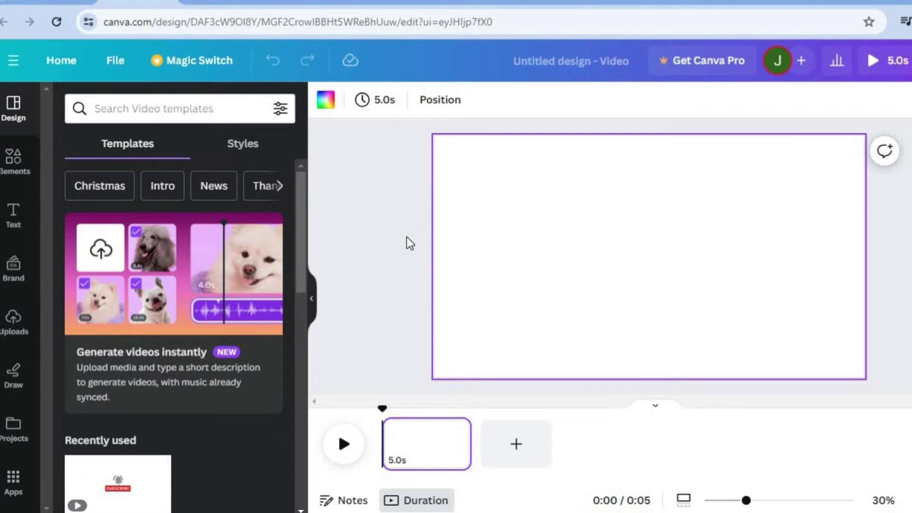
# - Fill the blank page with the recently used pink and blue cloud image as the background
pyautogui.click(21, 324)
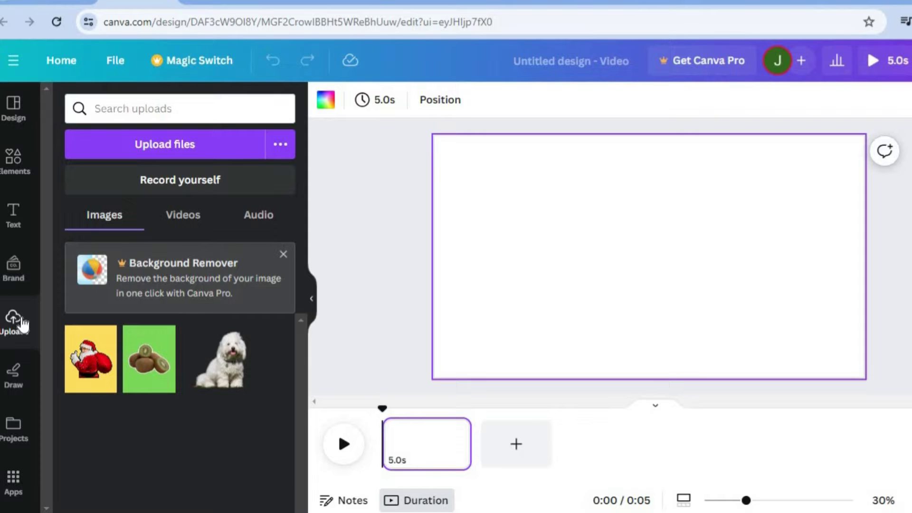
pyautogui.click(12, 163)
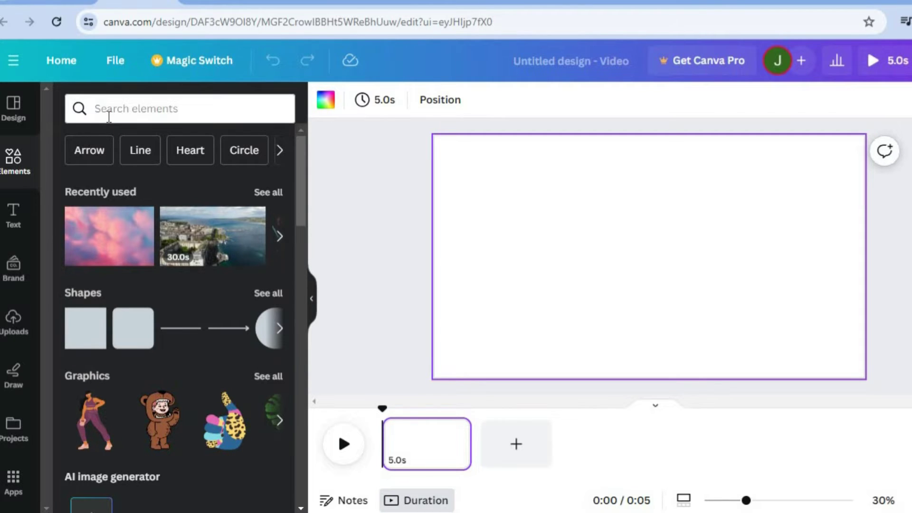
pyautogui.click(109, 117)
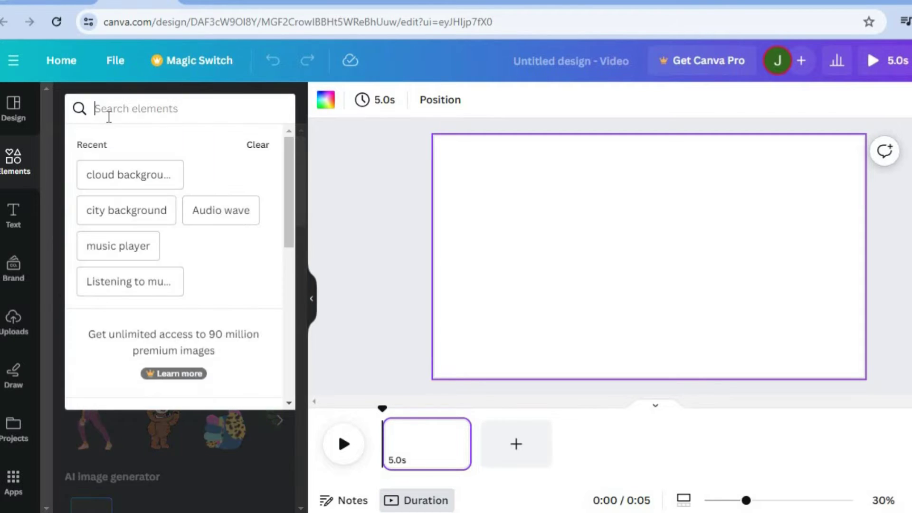
pyautogui.click(302, 190)
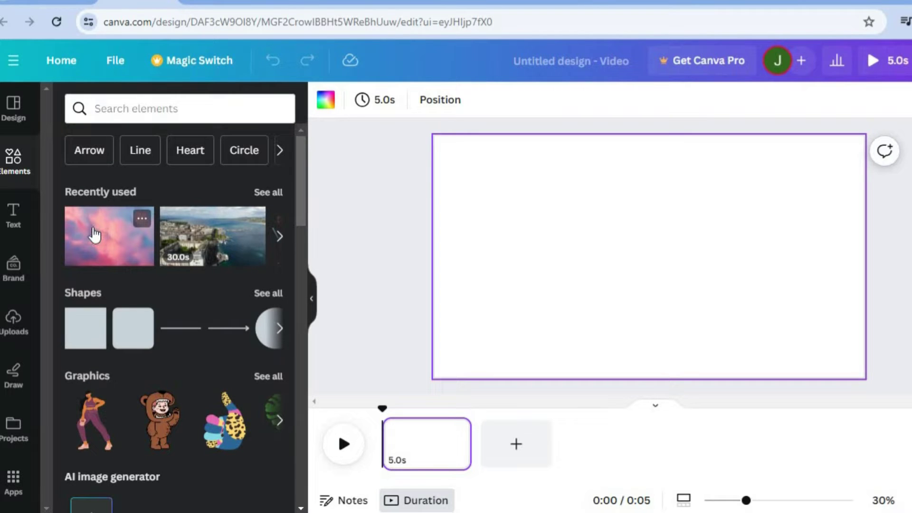
pyautogui.moveTo(92, 240); pyautogui.dragTo(445, 158)
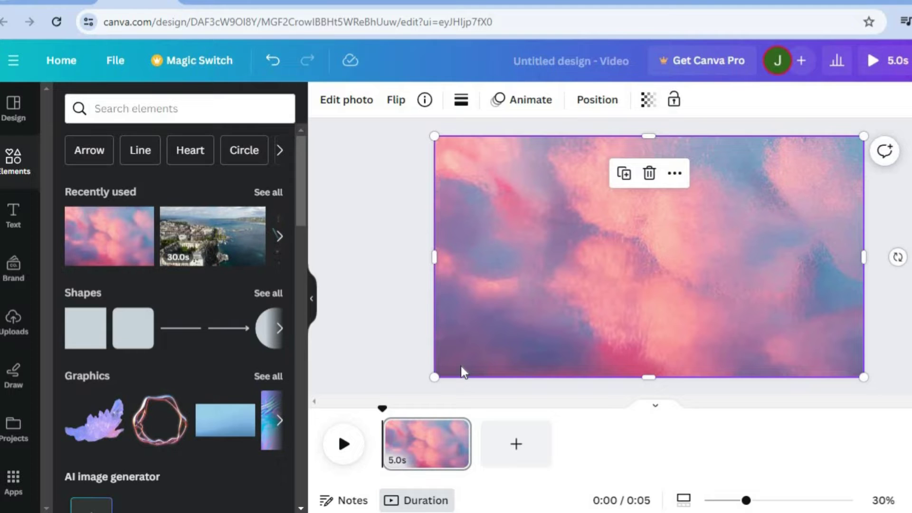
# - Switch to YouTube and replay the lyric video's title intro from the beginning, pausing at about 0:05
pyautogui.click(379, 1)
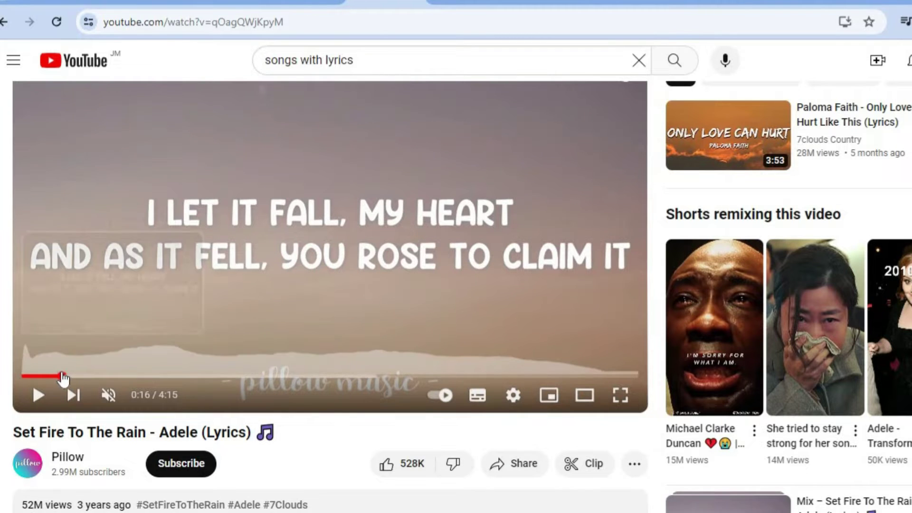
pyautogui.click(22, 377)
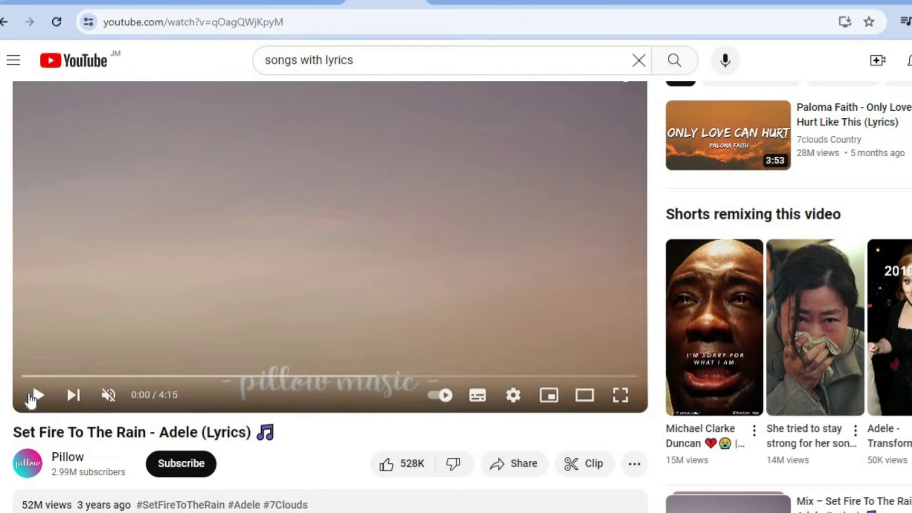
pyautogui.click(34, 396)
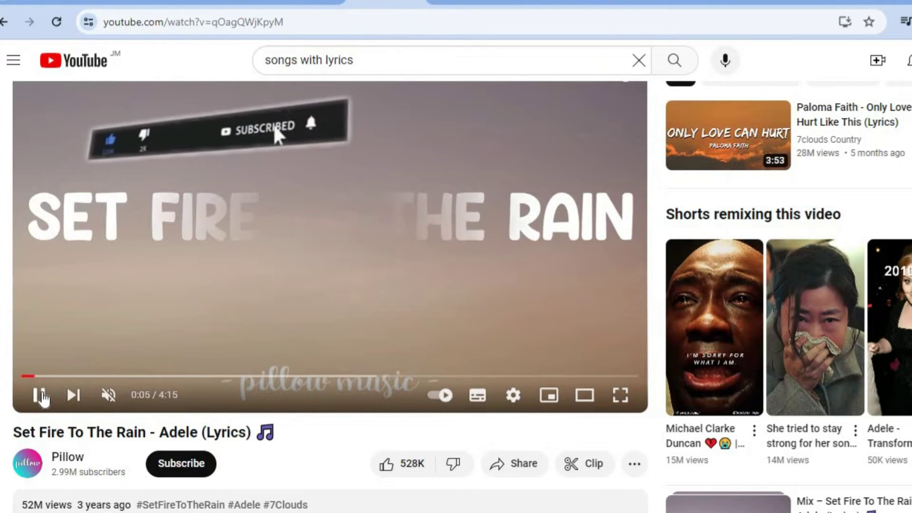
pyautogui.click(40, 396)
# - Return to the Canva design and add a heading that reads "LOVE" over the cloud background
pyautogui.click(137, 1)
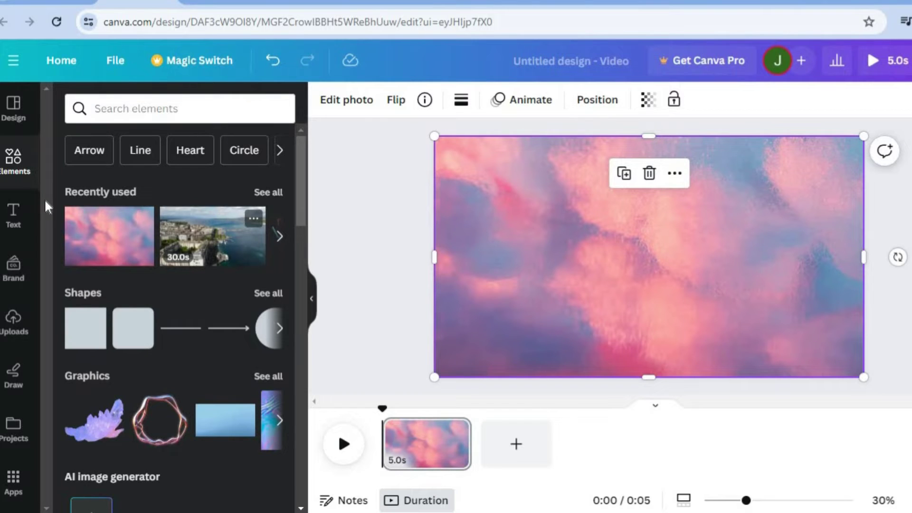
pyautogui.click(13, 213)
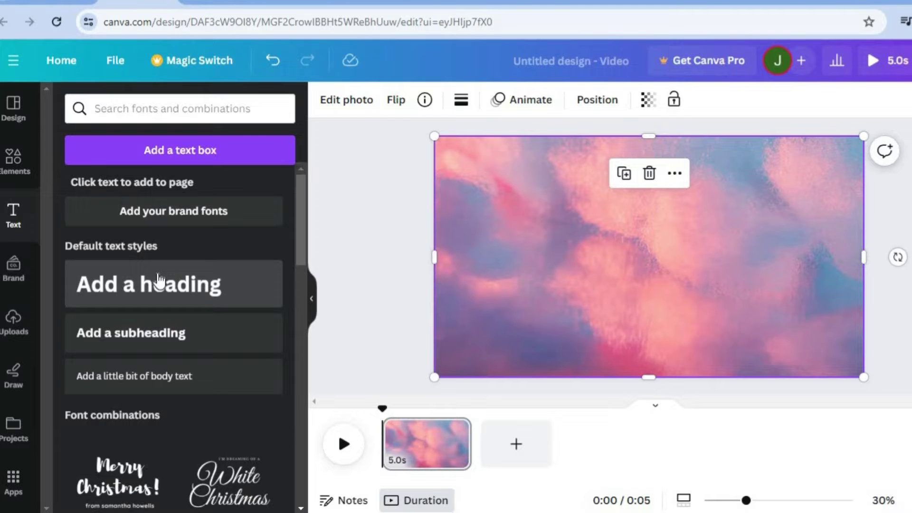
pyautogui.click(158, 283)
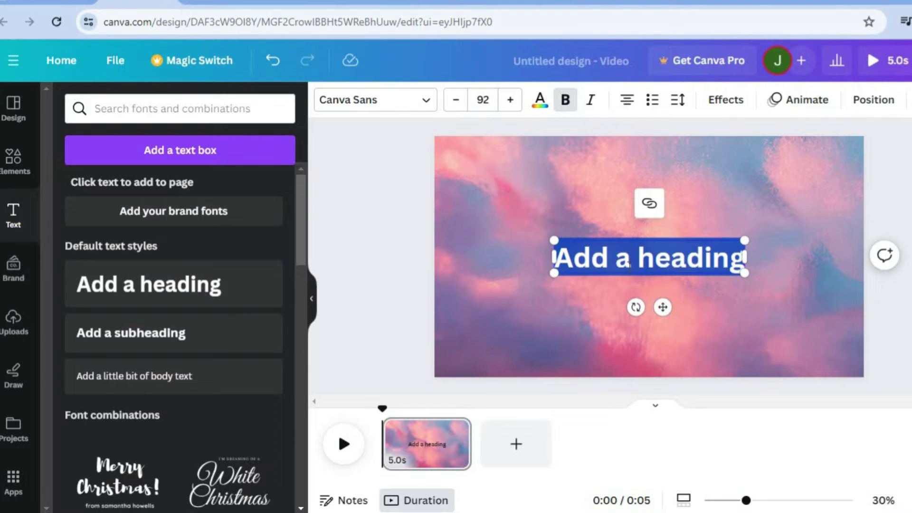
pyautogui.write('LOVE')
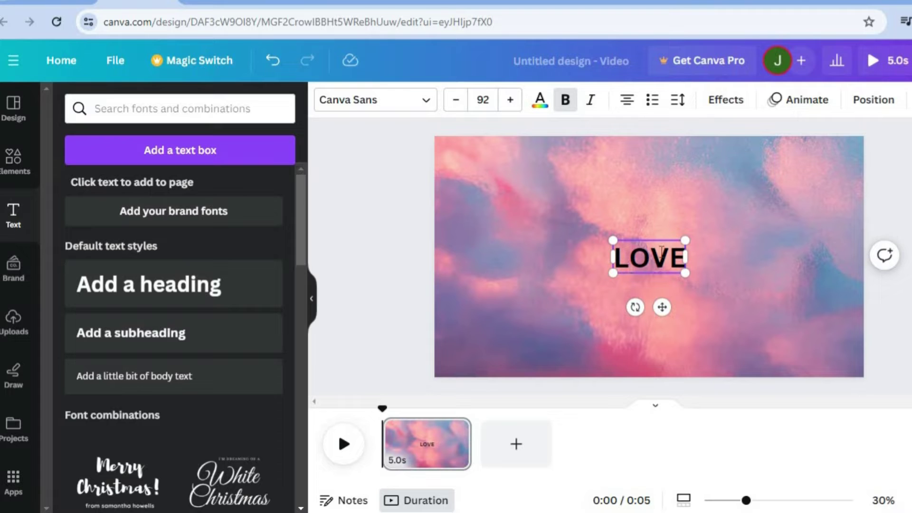
# - Enlarge the LOVE heading to a font size of about 398 across the upper half of the page
pyautogui.moveTo(612, 240); pyautogui.dragTo(480, 202)
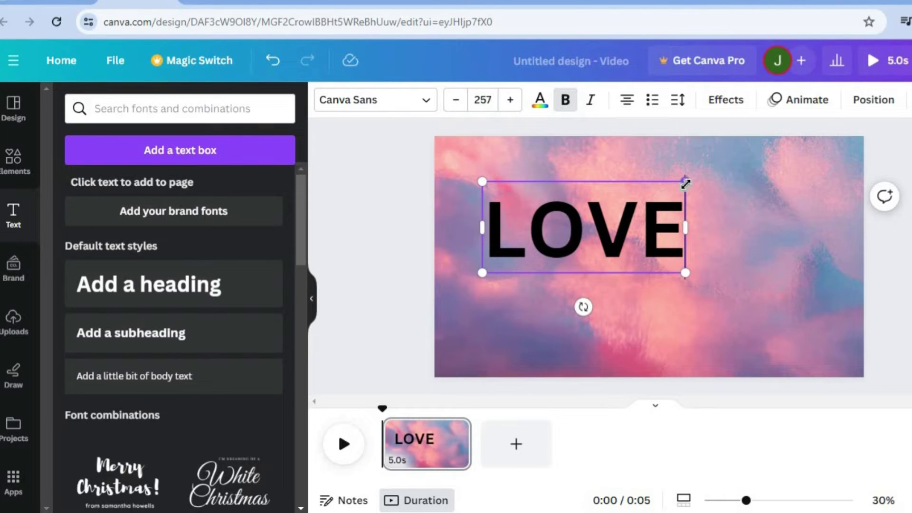
pyautogui.moveTo(690, 181); pyautogui.dragTo(700, 175)
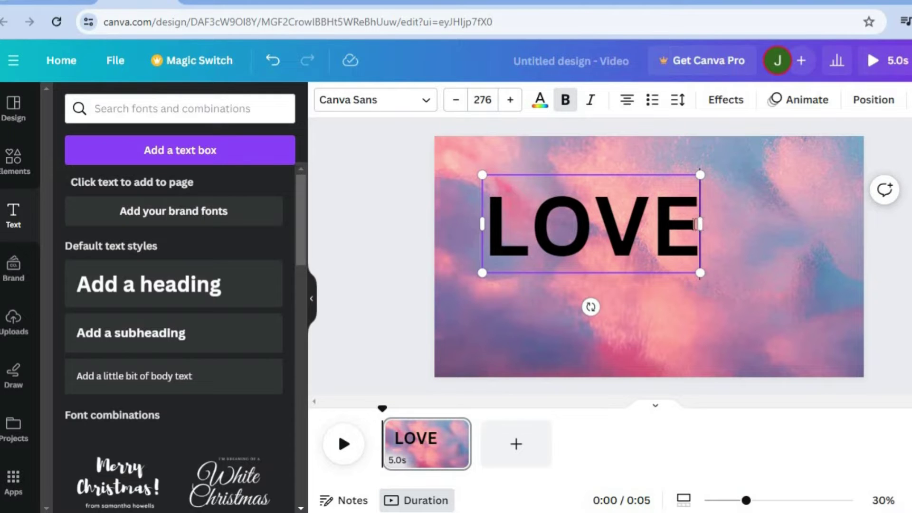
pyautogui.moveTo(835, 158); pyautogui.dragTo(803, 172)
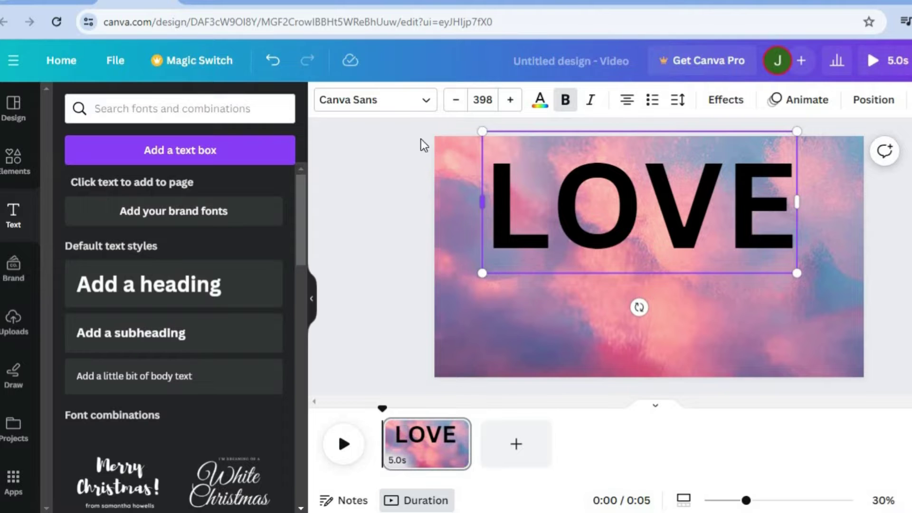
# - Change the LOVE heading's font to DM Serif Display and deselect the heading
pyautogui.click(420, 102)
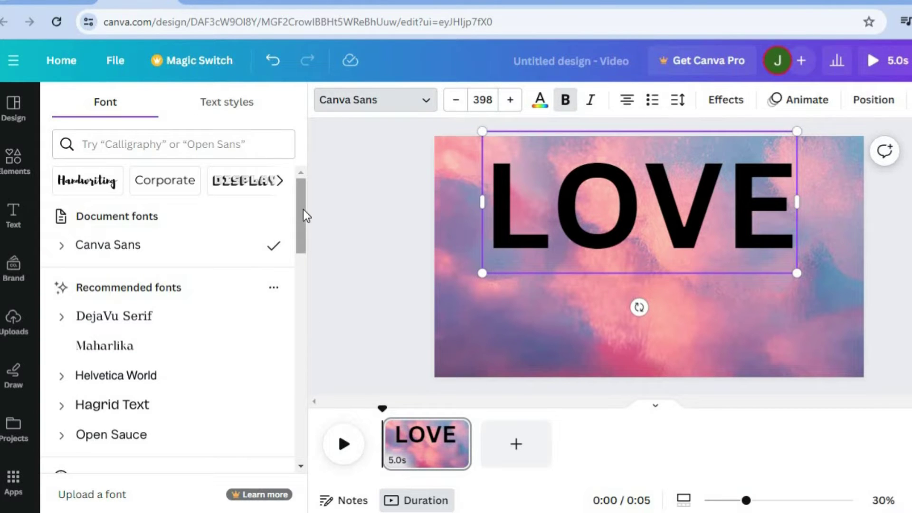
pyautogui.moveTo(299, 227); pyautogui.dragTo(295, 268)
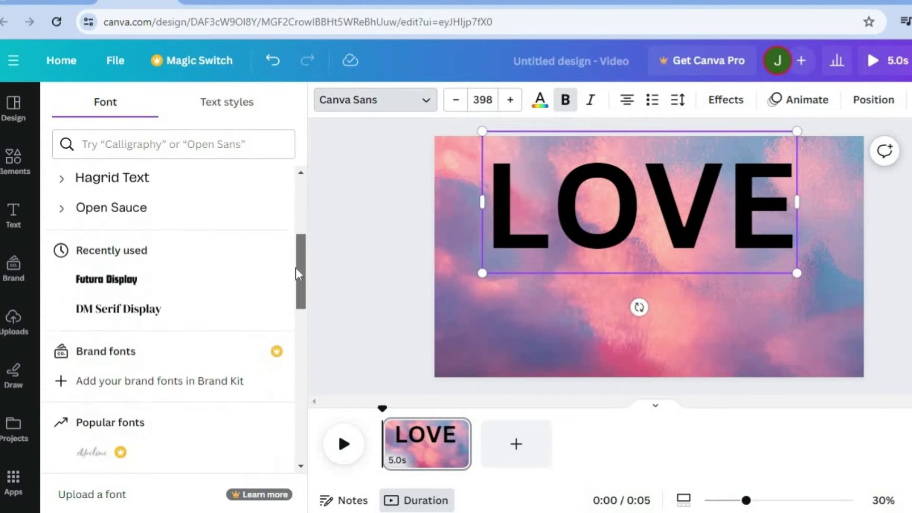
pyautogui.click(149, 275)
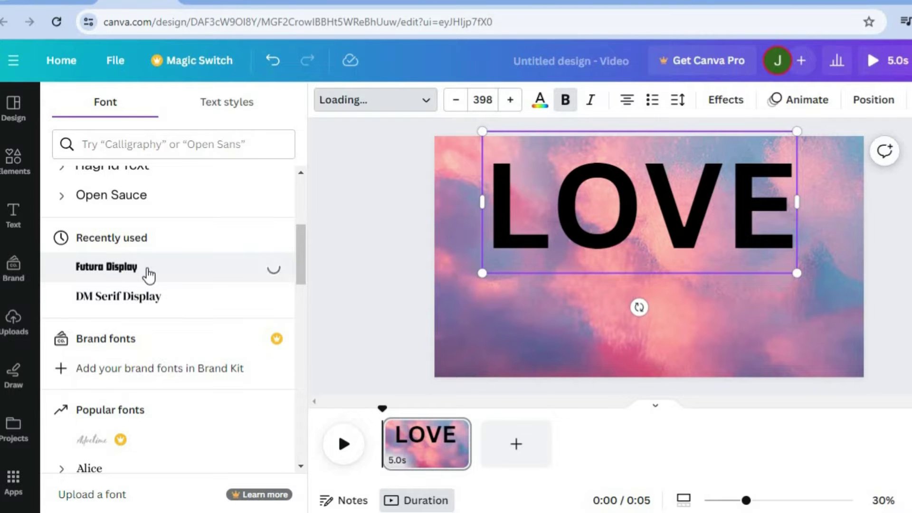
pyautogui.click(153, 298)
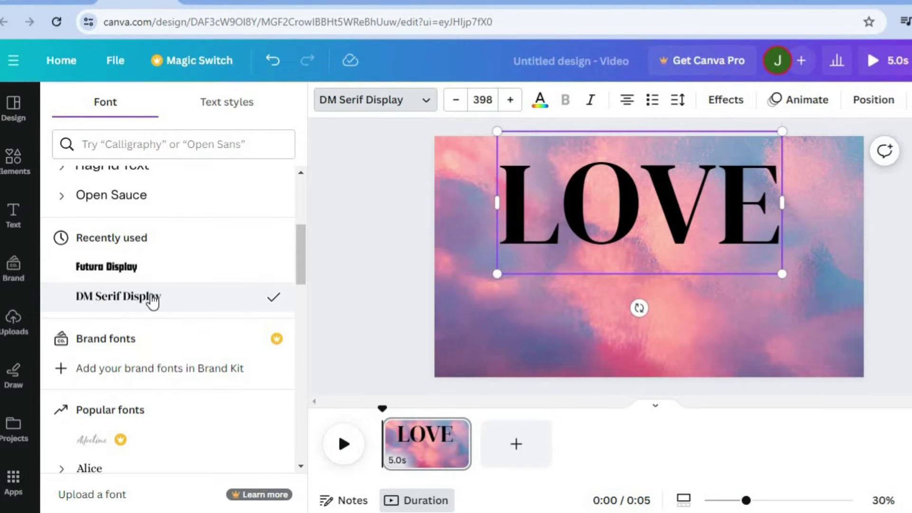
pyautogui.click(590, 324)
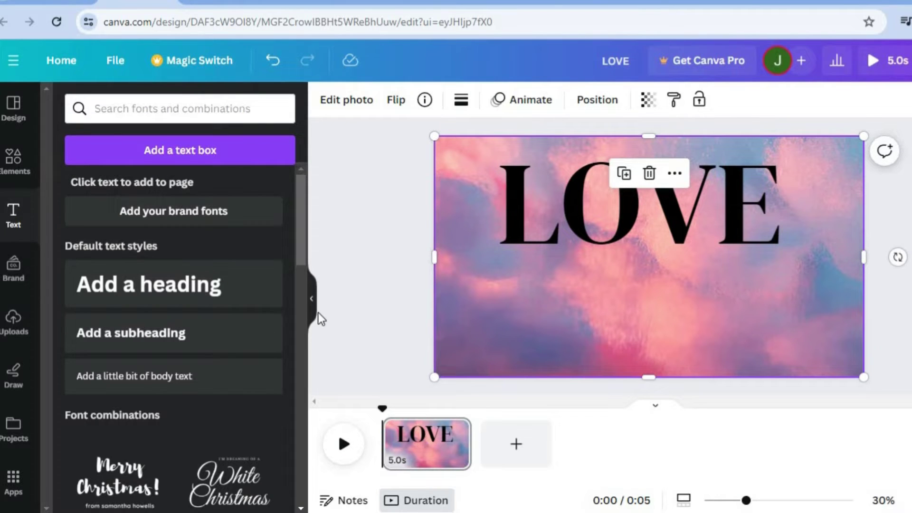
# - Add a subheading text box and place it just below the LOVE heading
pyautogui.click(167, 335)
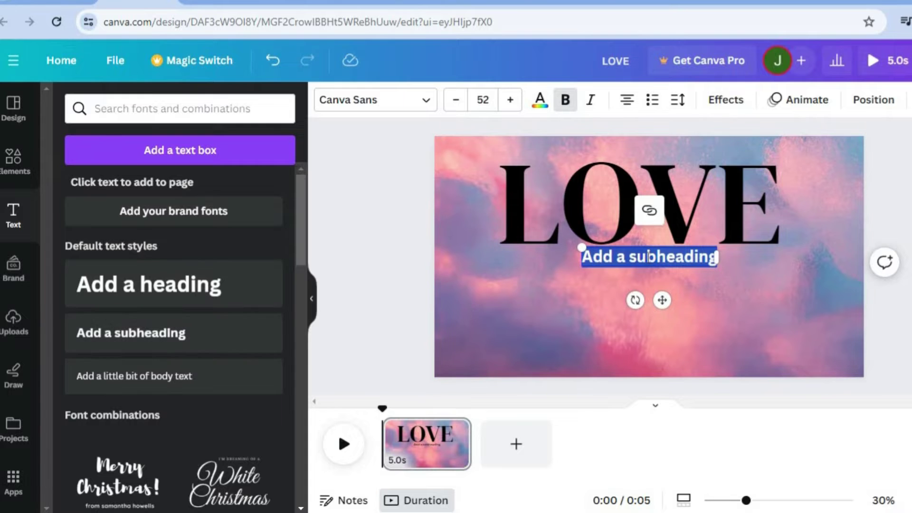
pyautogui.click(717, 301)
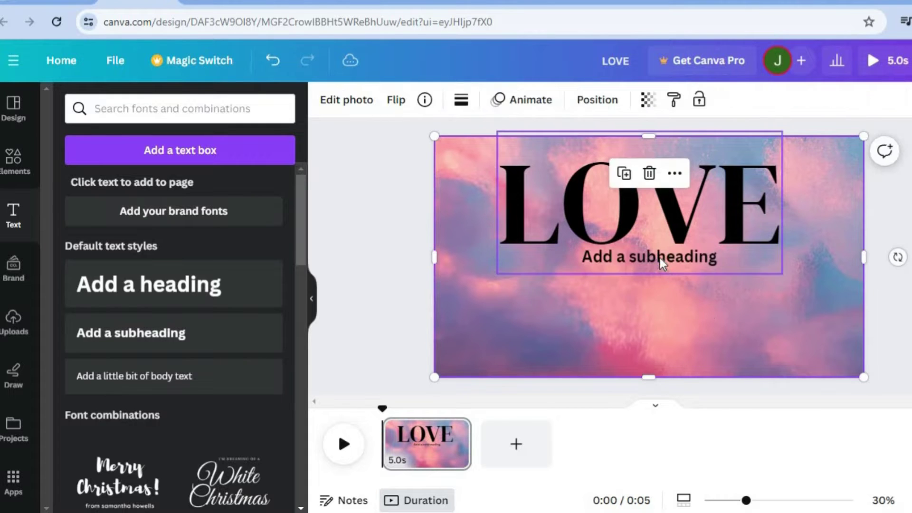
pyautogui.click(659, 258)
pyautogui.moveTo(659, 257); pyautogui.dragTo(632, 284)
# - Replace the subheading's placeholder text with the artist credit "BY: K.COLE"
pyautogui.doubleClick(648, 284)
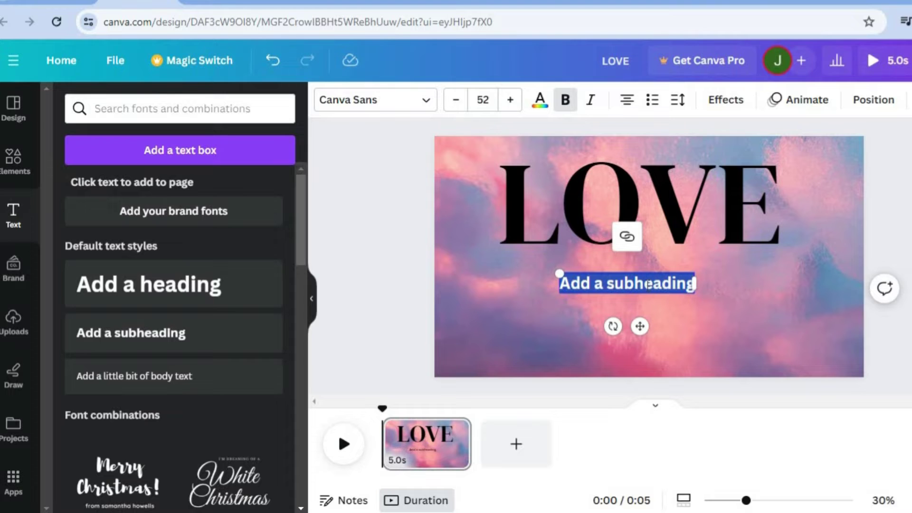
pyautogui.write('BY')
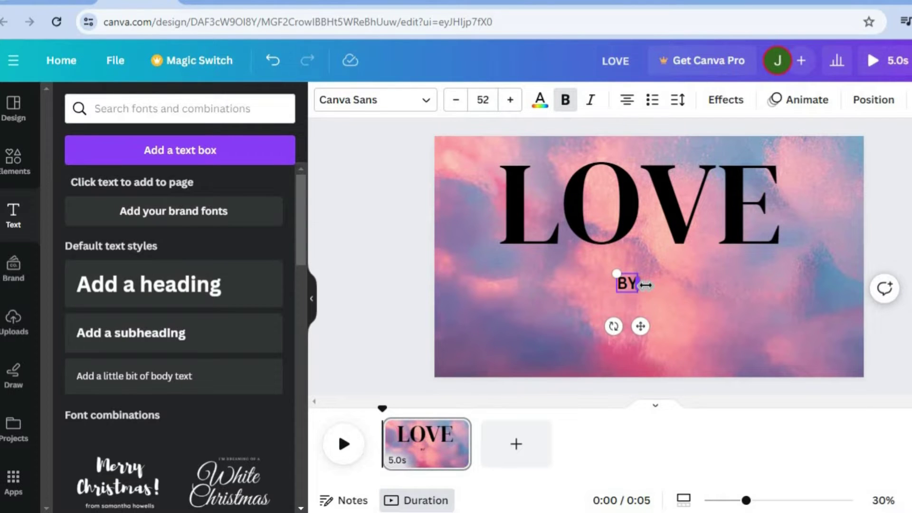
pyautogui.write(':')
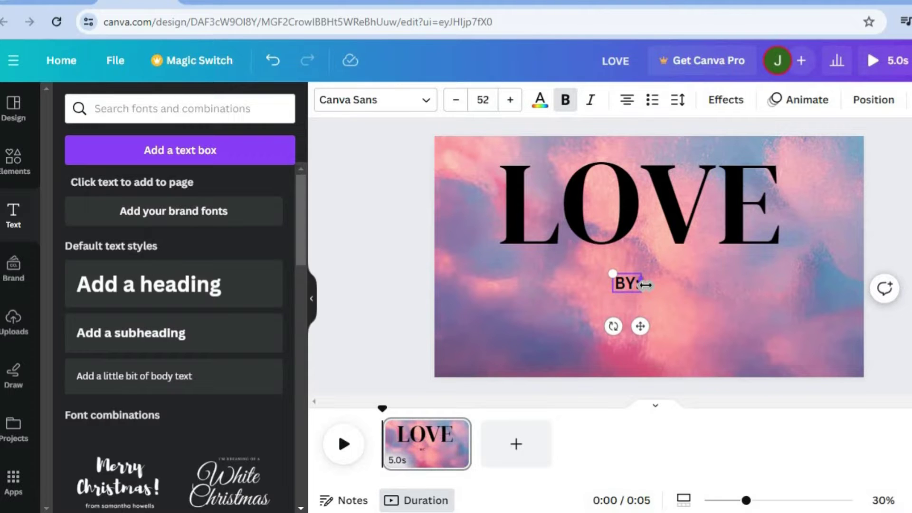
pyautogui.write(' K.C')
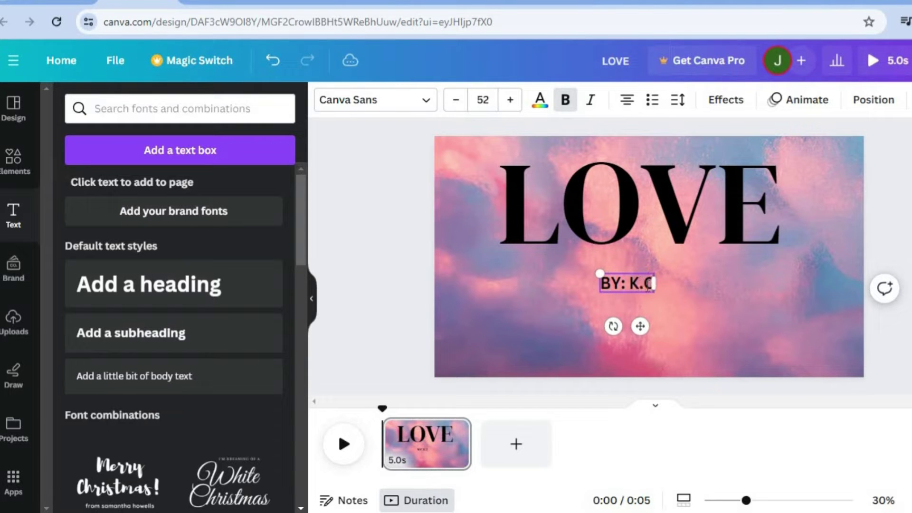
pyautogui.write('OLE')
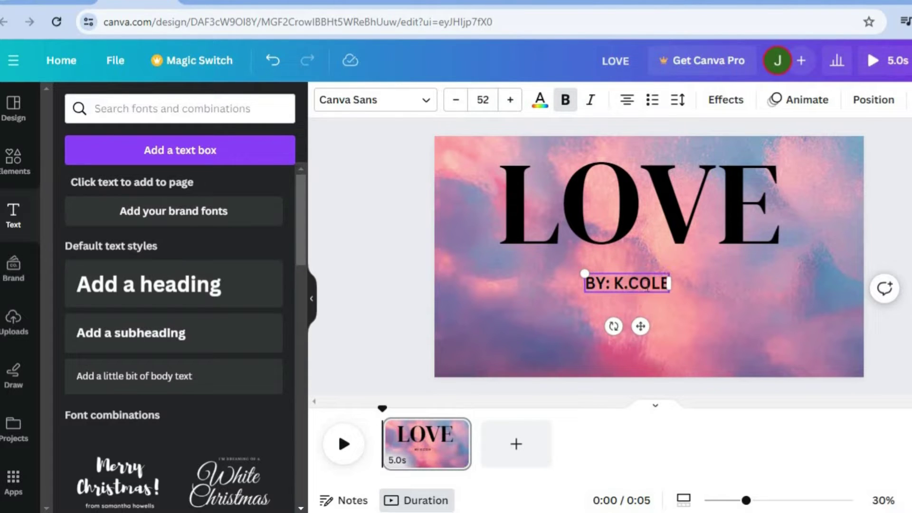
# - Insert a space after the initial in the artist credit, set its font size to 80, and deselect it
pyautogui.click(626, 284)
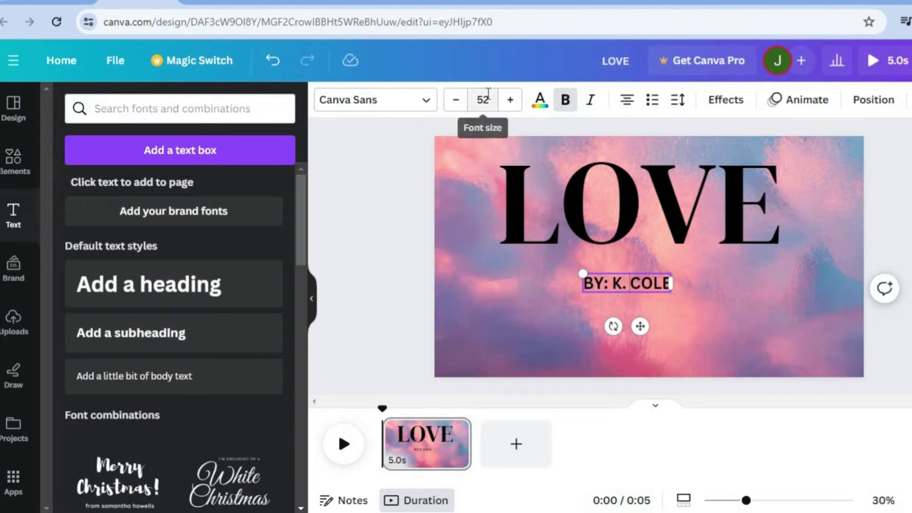
pyautogui.click(482, 100)
pyautogui.moveTo(563, 205); pyautogui.dragTo(558, 332)
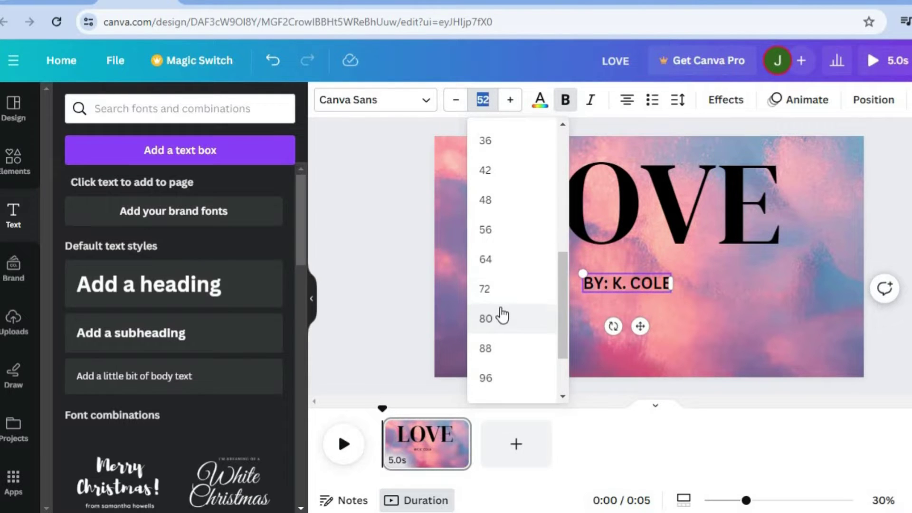
pyautogui.click(502, 316)
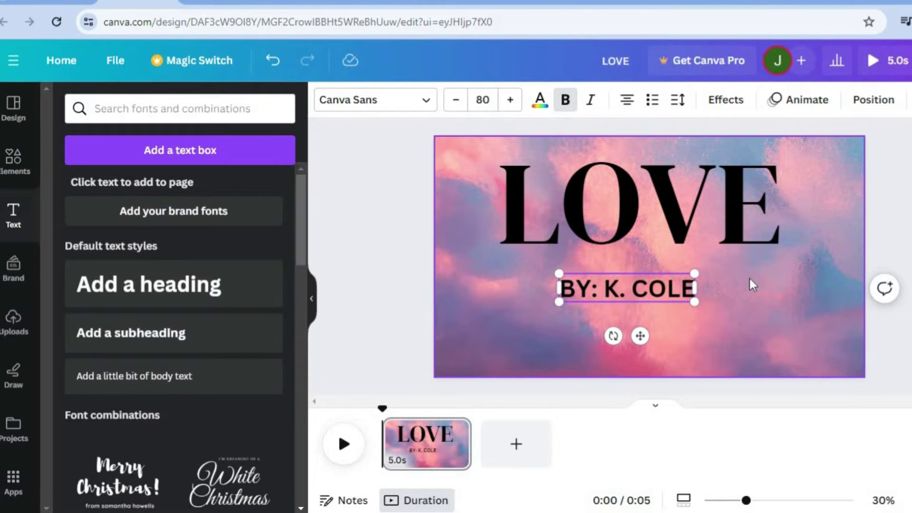
pyautogui.click(743, 300)
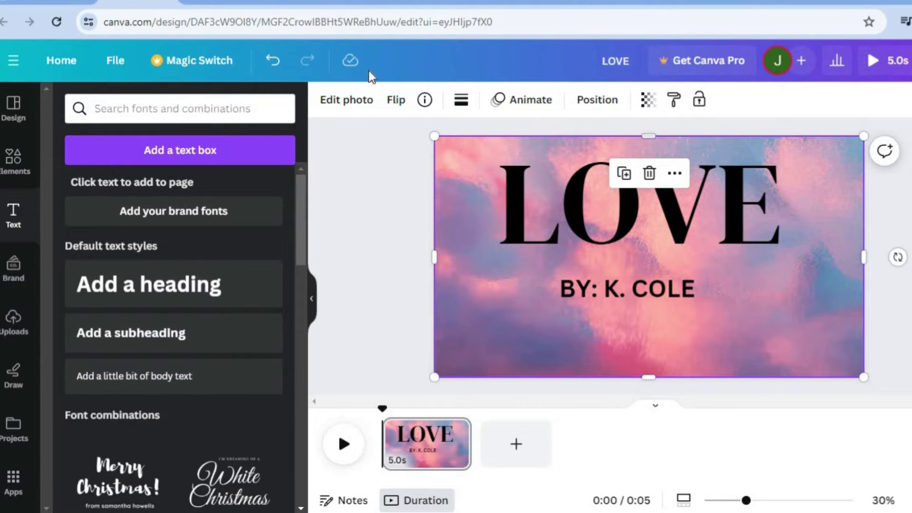
# - Switch to YouTube and replay the opening of the "Set Fire To The Rain" lyric video to examine its title sequence
pyautogui.click(370, 2)
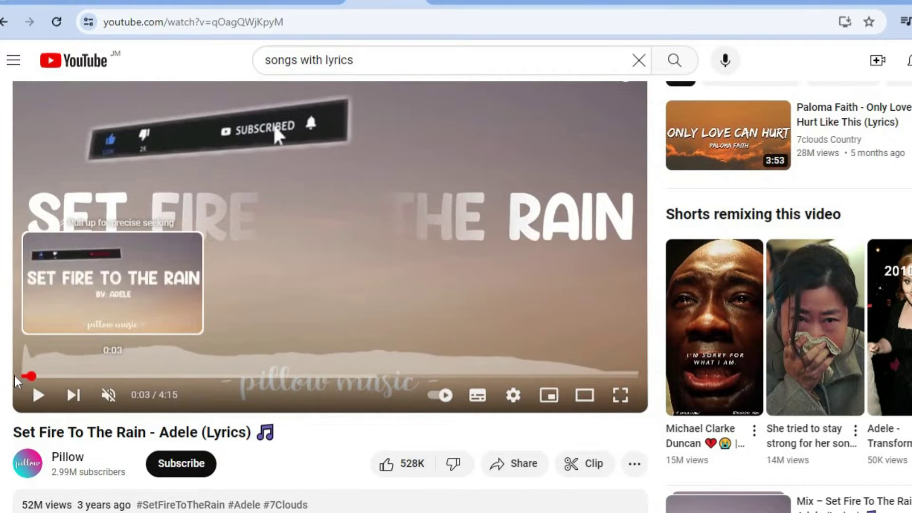
pyautogui.click(33, 377)
pyautogui.click(36, 398)
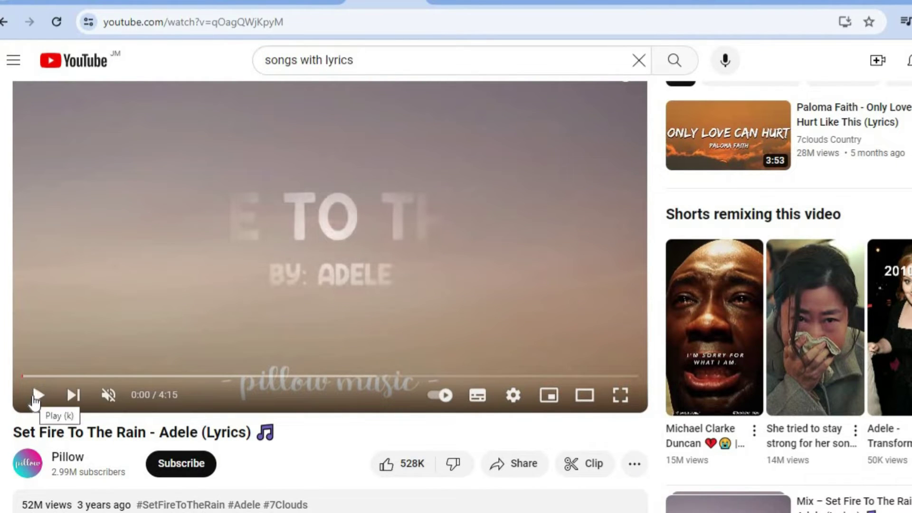
pyautogui.click(38, 398)
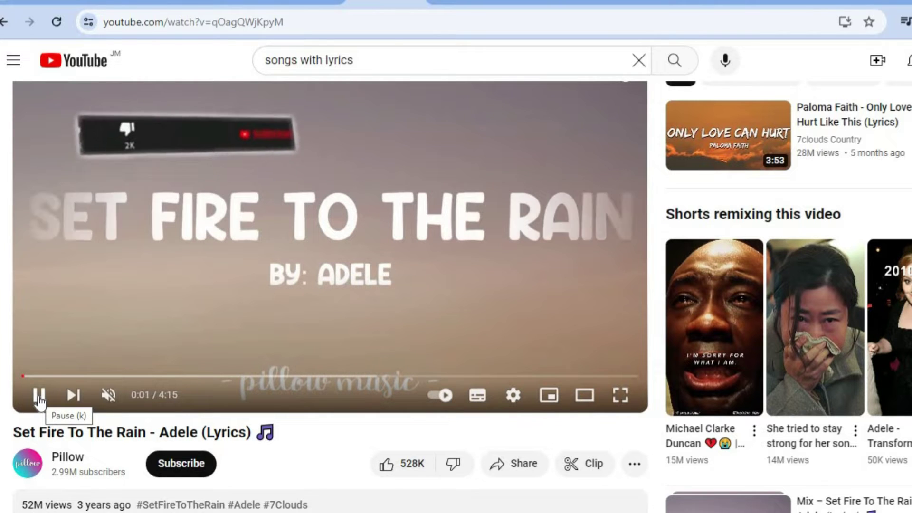
pyautogui.click(39, 399)
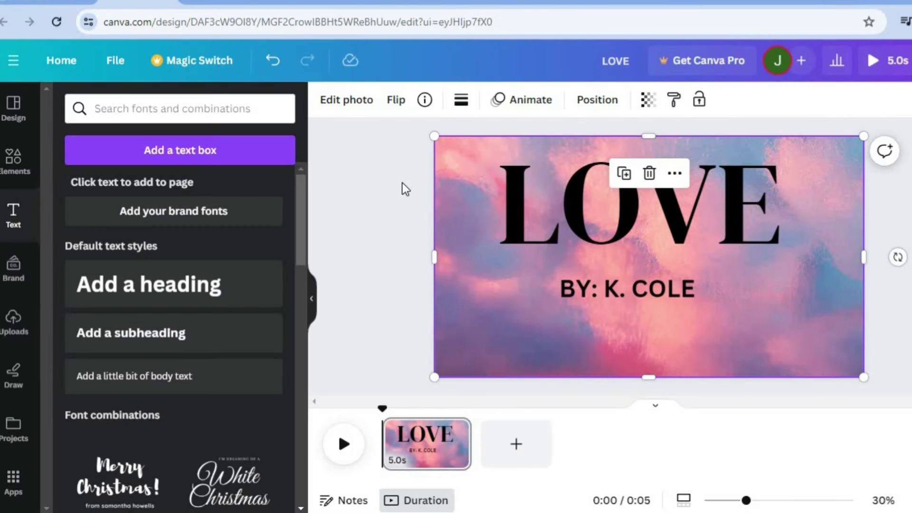
# - Show the timing of the LOVE heading and the artist credit, trimming each to end about one second before the 5-second page
pyautogui.click(592, 236)
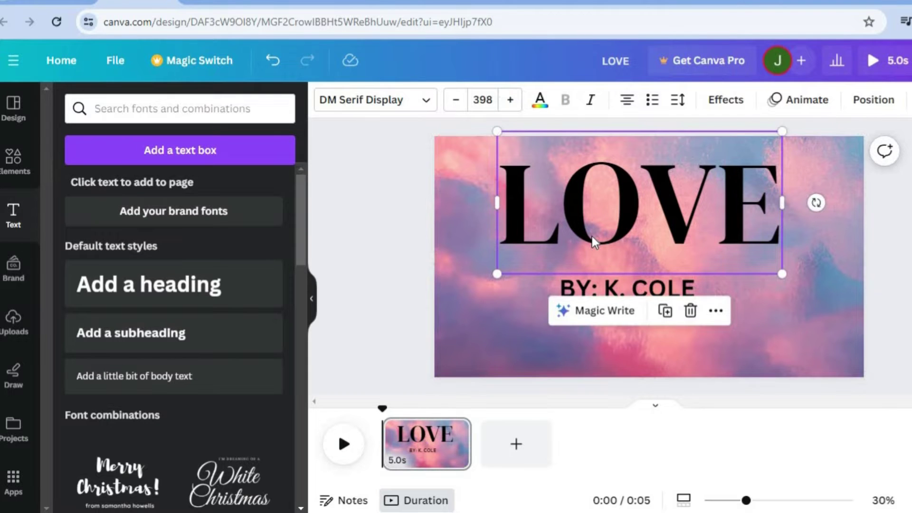
pyautogui.click(716, 311)
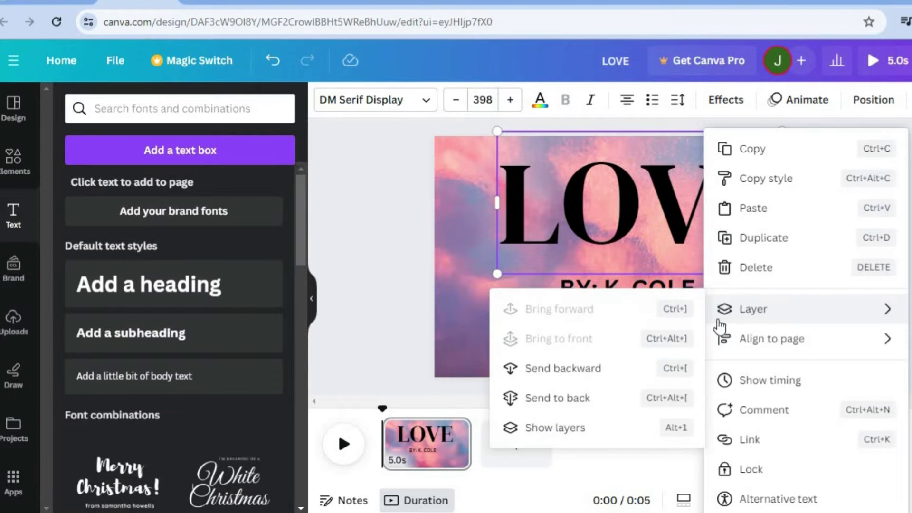
pyautogui.click(767, 392)
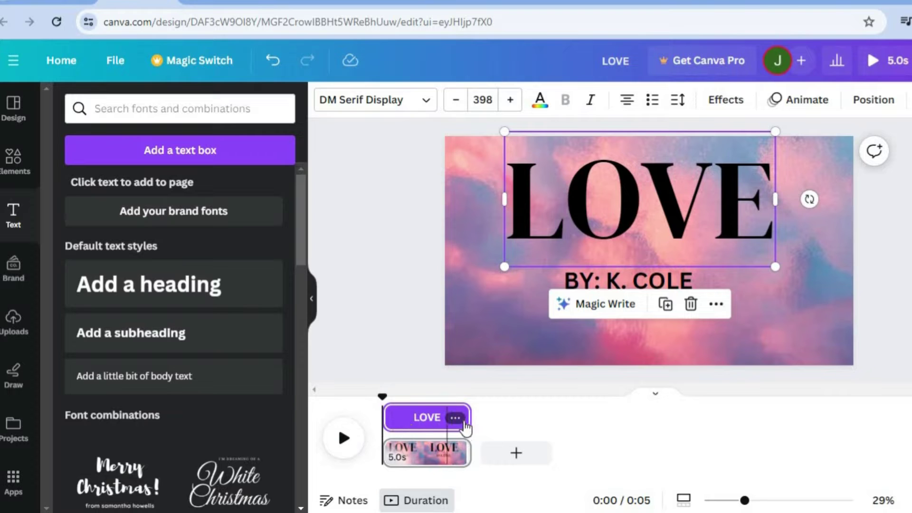
pyautogui.moveTo(462, 418)
pyautogui.mouseDown()
pyautogui.moveTo(442, 419)
pyautogui.moveTo(452, 419)
pyautogui.mouseUp()
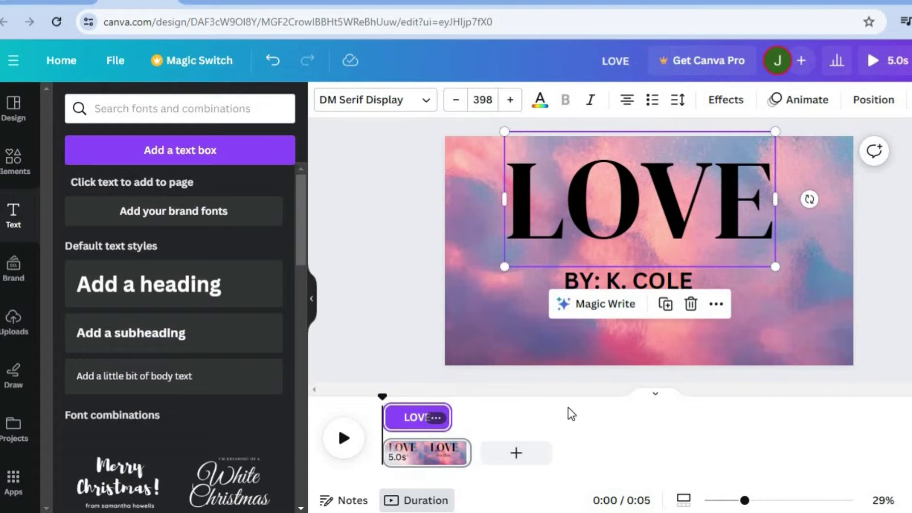
pyautogui.click(673, 280)
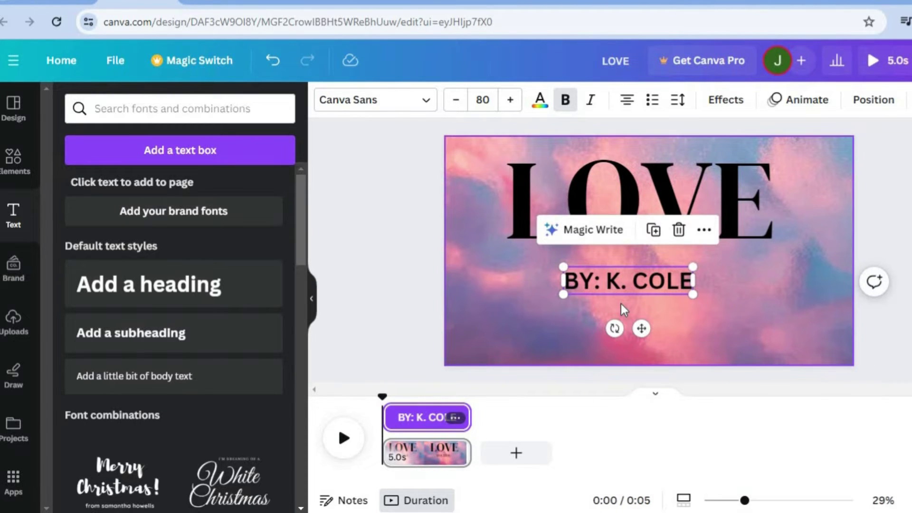
pyautogui.moveTo(459, 412); pyautogui.dragTo(453, 414)
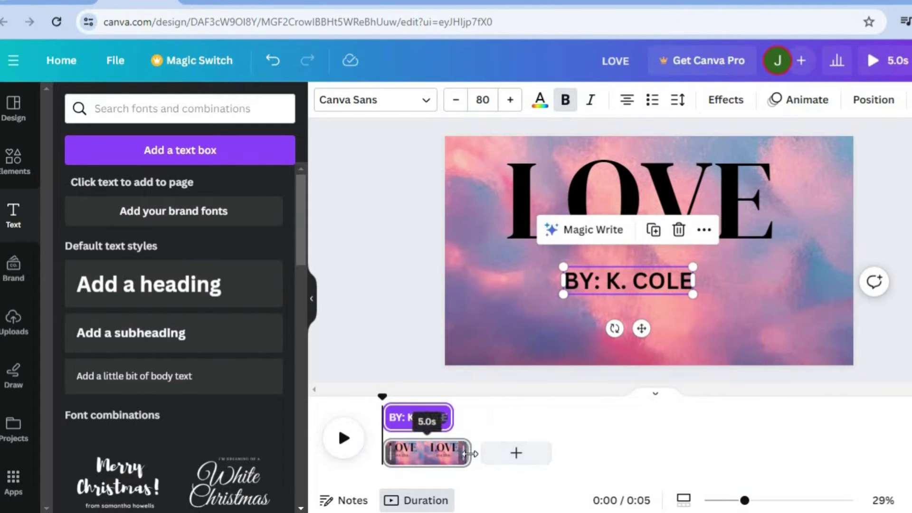
# - Extend the page's duration to 33.1 seconds and preview the first seconds, returning the playhead to the start
pyautogui.moveTo(470, 453); pyautogui.dragTo(908, 442)
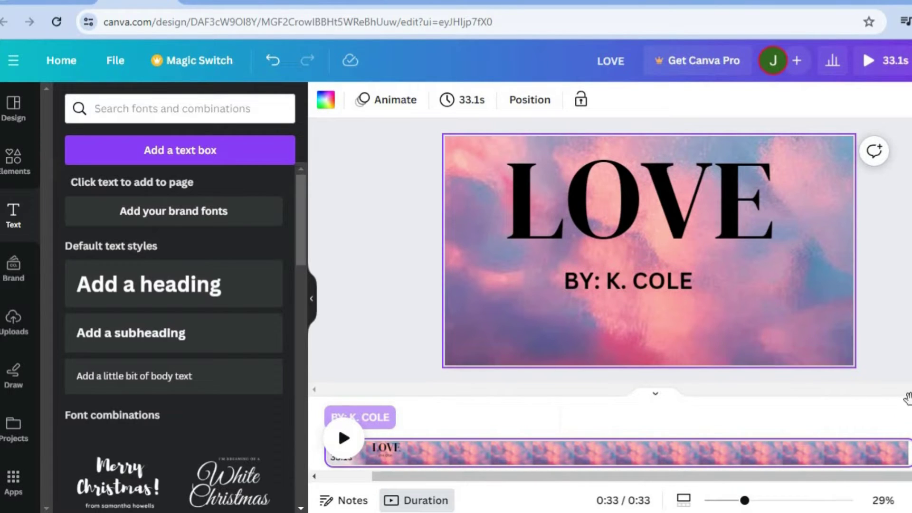
pyautogui.moveTo(907, 427); pyautogui.dragTo(387, 432)
pyautogui.click(356, 444)
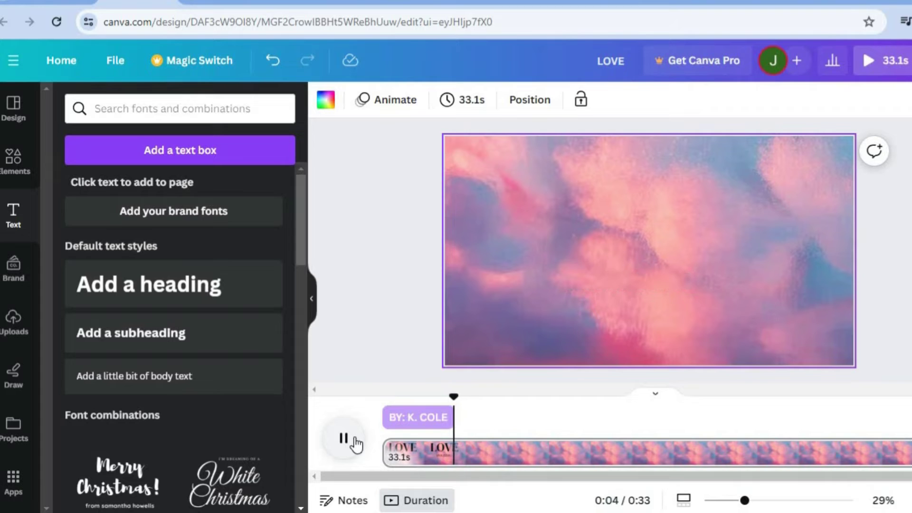
pyautogui.click(357, 444)
pyautogui.moveTo(471, 396); pyautogui.dragTo(383, 397)
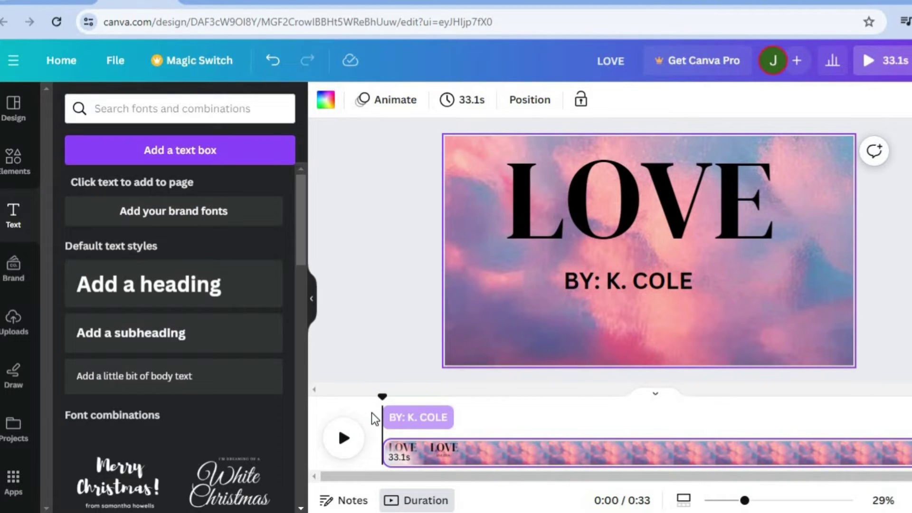
# - Apply the Wipe text animation to the LOVE heading and to the artist credit below it
pyautogui.click(629, 205)
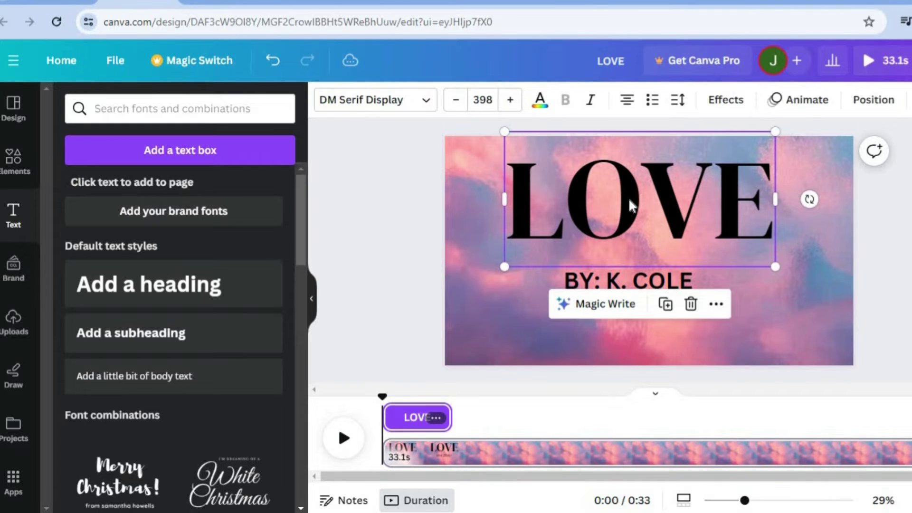
pyautogui.click(808, 113)
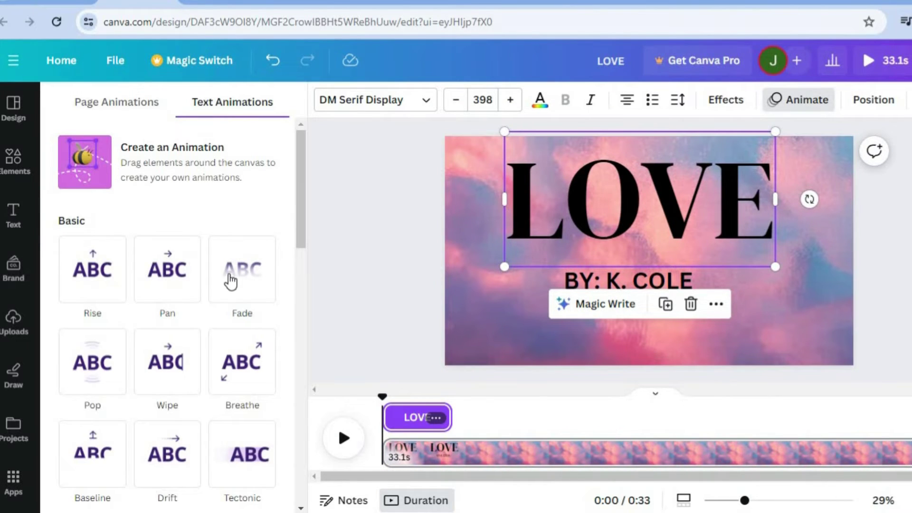
pyautogui.click(166, 287)
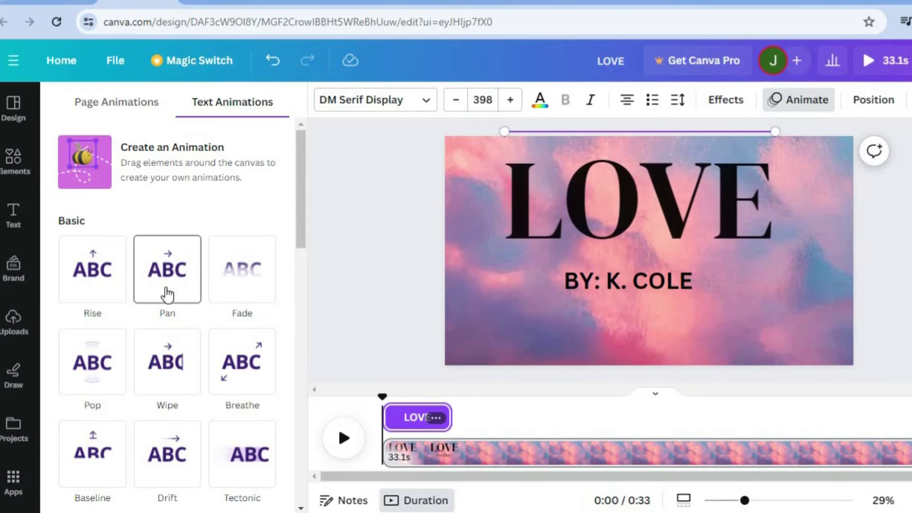
pyautogui.click(158, 370)
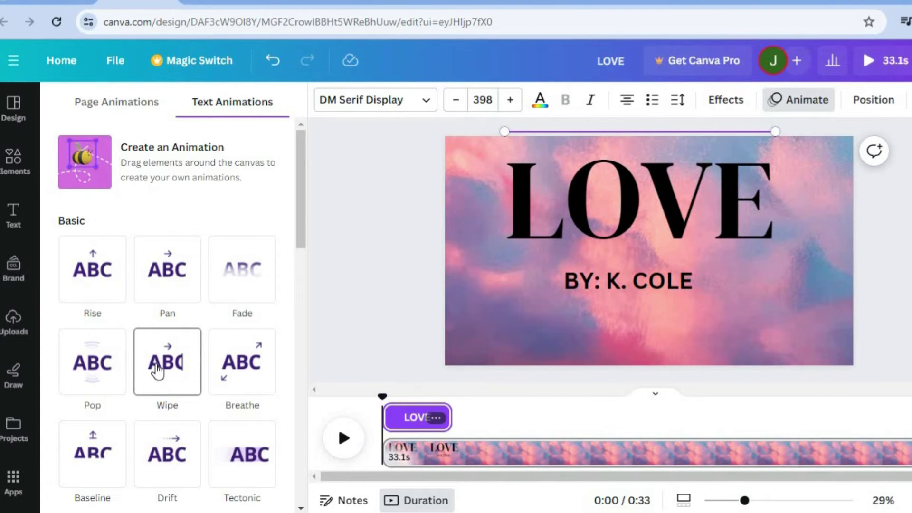
pyautogui.click(158, 370)
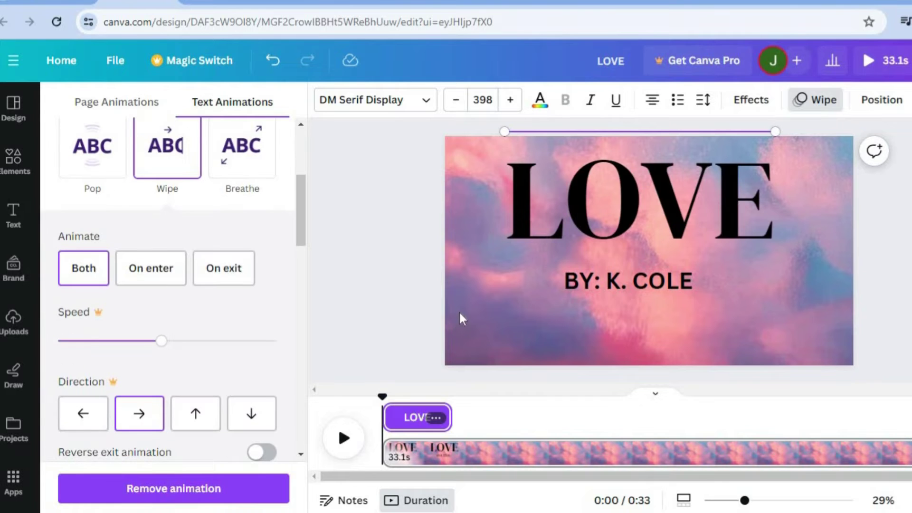
pyautogui.click(618, 287)
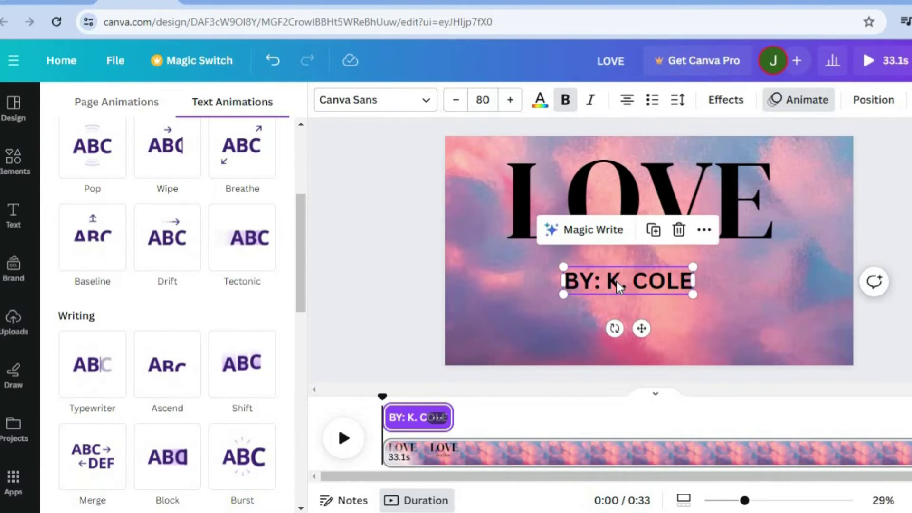
pyautogui.click(179, 172)
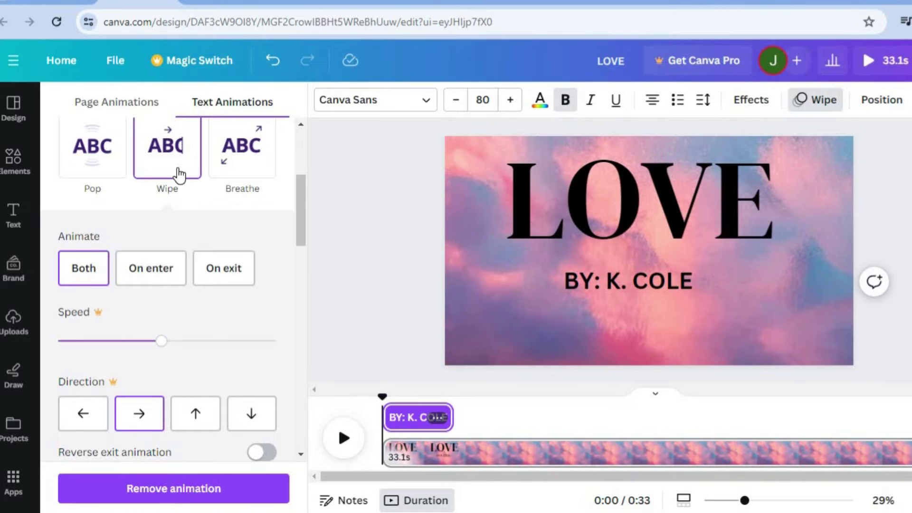
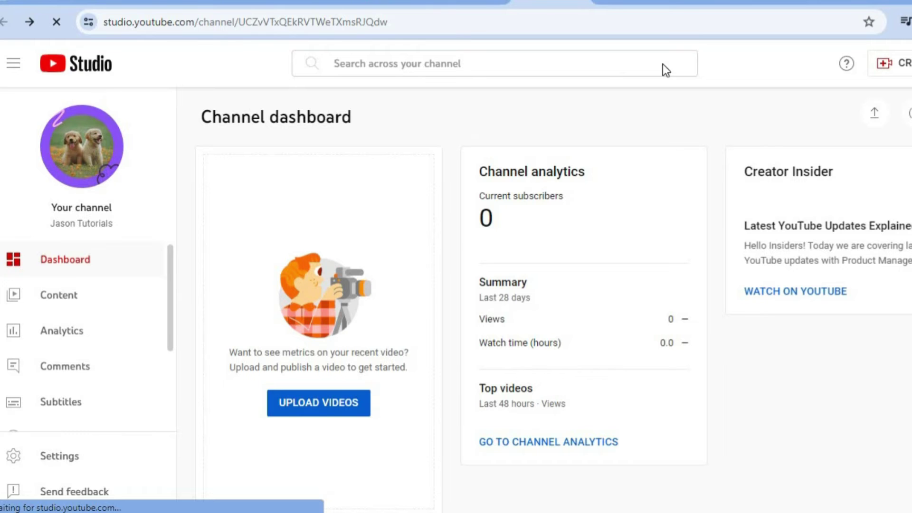
# - Look at the Pixabay and Pexels sites as media sources and return to YouTube Studio
pyautogui.click(711, 1)
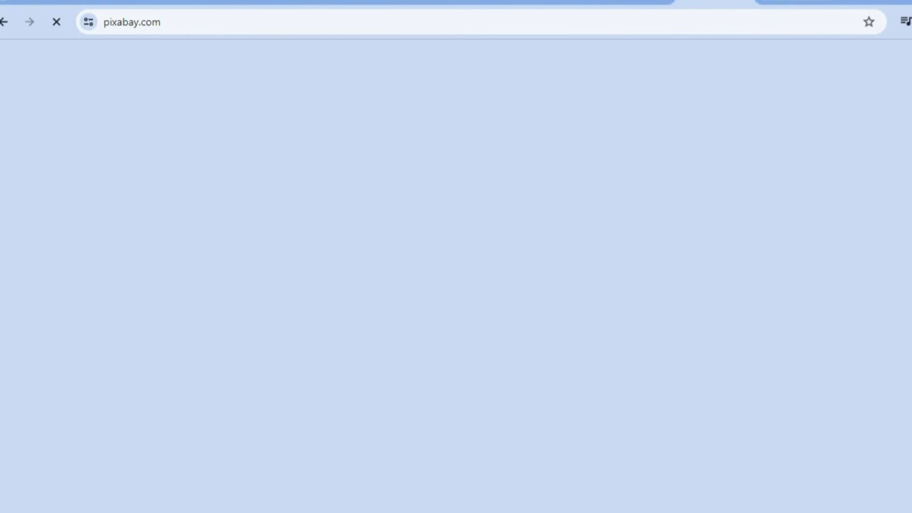
pyautogui.click(797, 2)
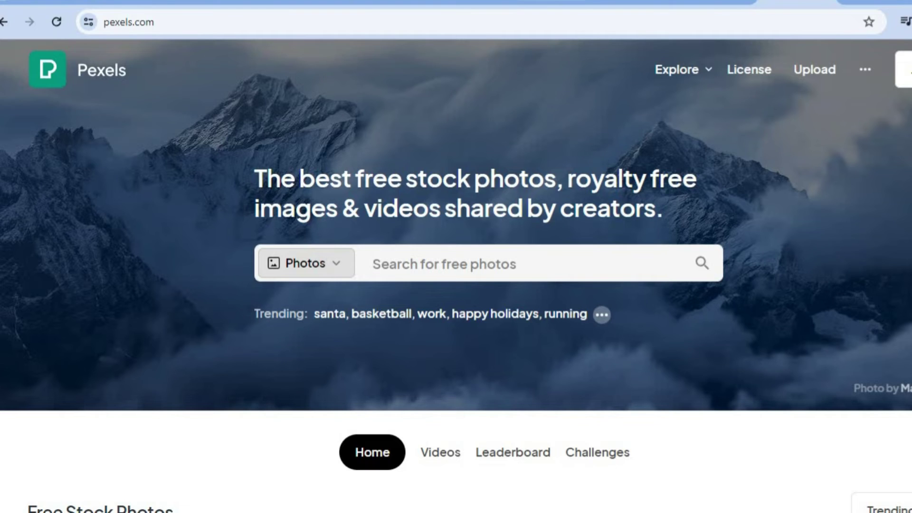
pyautogui.hotkey('ctrl', 'shift', 'Tab')
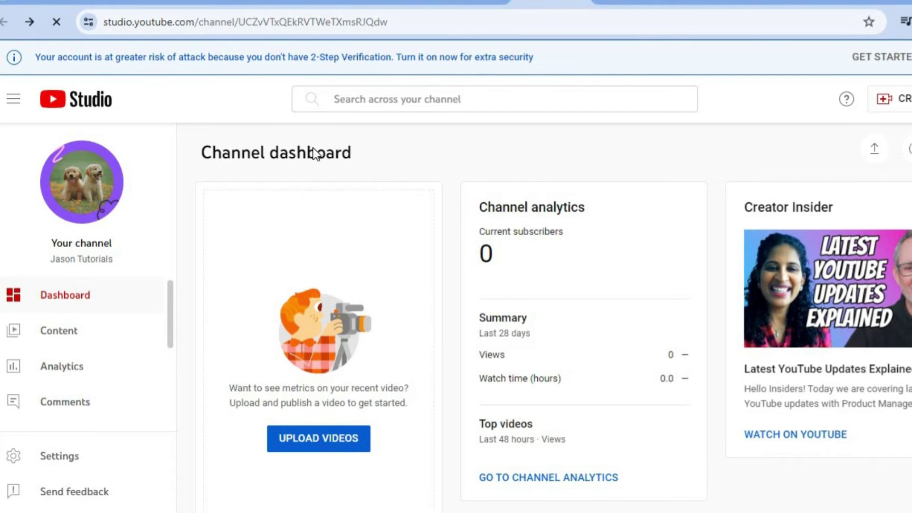
# - Open YouTube Studio's Audio library and download the music track "Girl On Top"
pyautogui.scroll(-1, 166, 358)
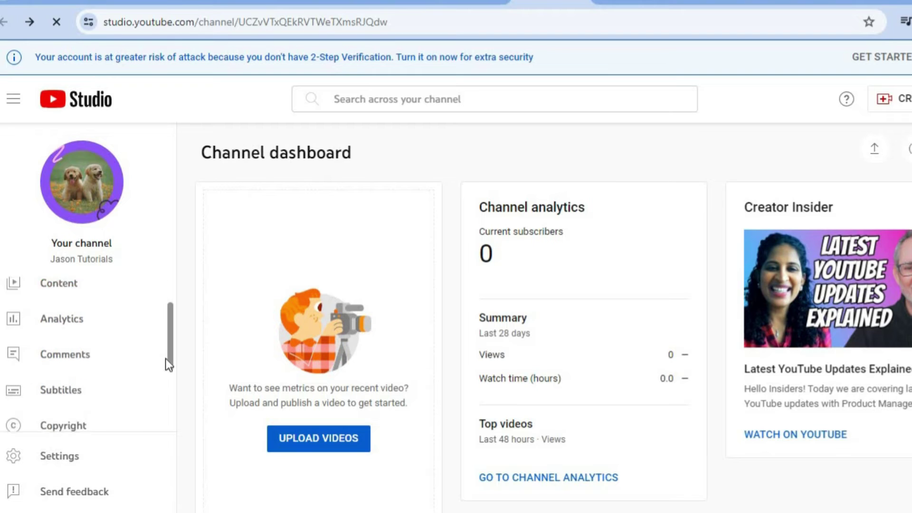
pyautogui.scroll(-2, 164, 381)
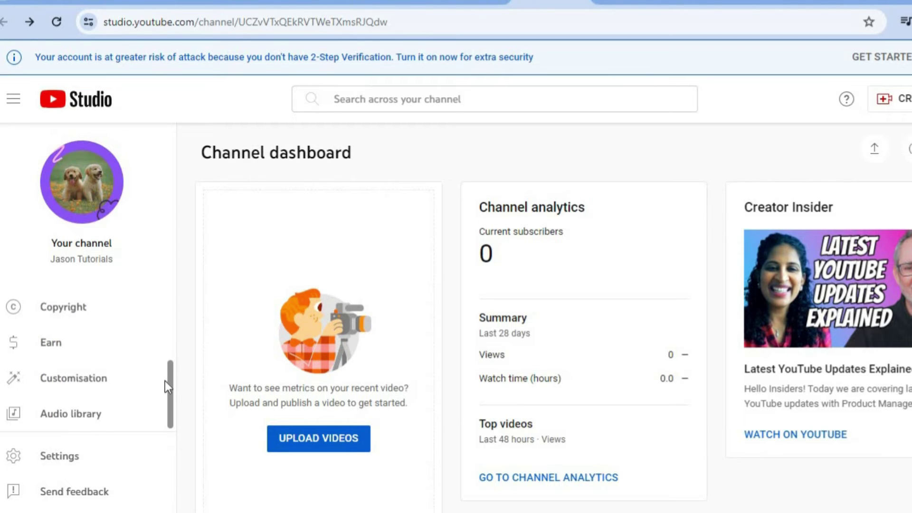
pyautogui.click(104, 427)
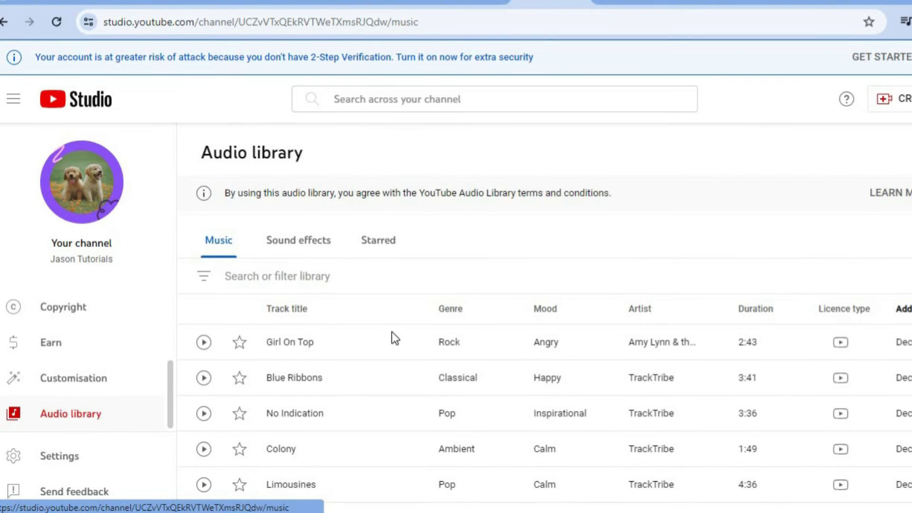
pyautogui.scroll(-2, 757, 243)
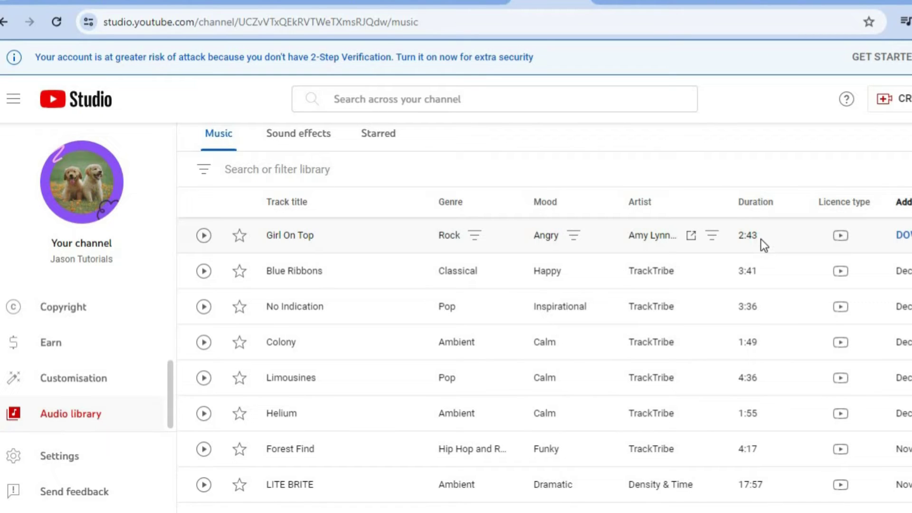
pyautogui.click(903, 235)
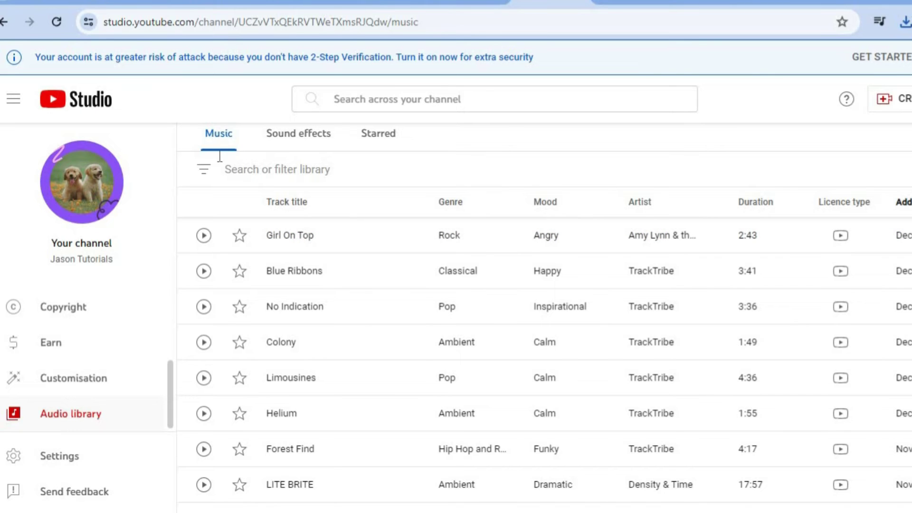
# - Switch to Canva, upload the "Girl On Top" MP3 from Downloads and add it to the timeline below the page
pyautogui.click(129, 2)
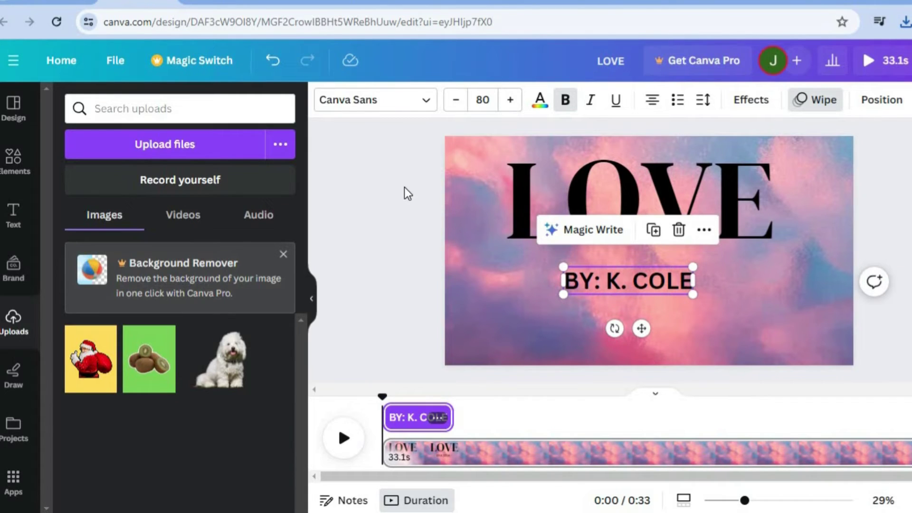
pyautogui.click(160, 148)
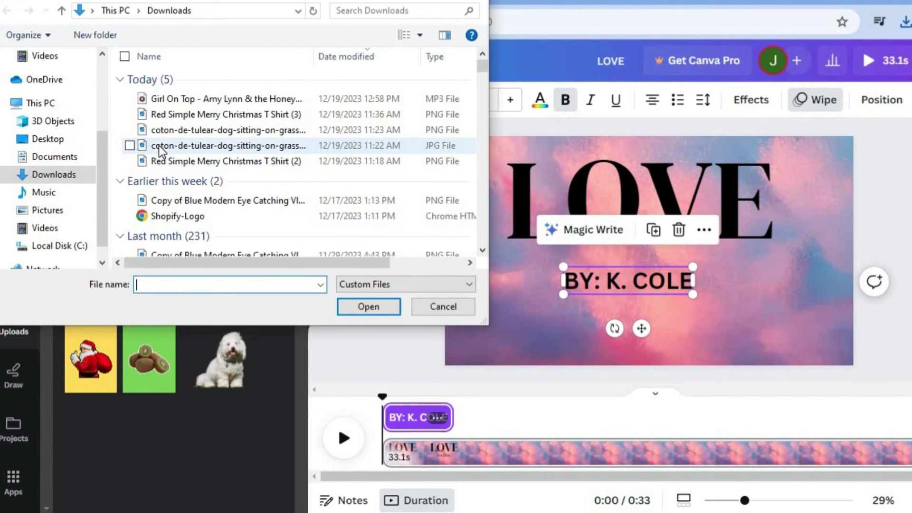
pyautogui.click(203, 98)
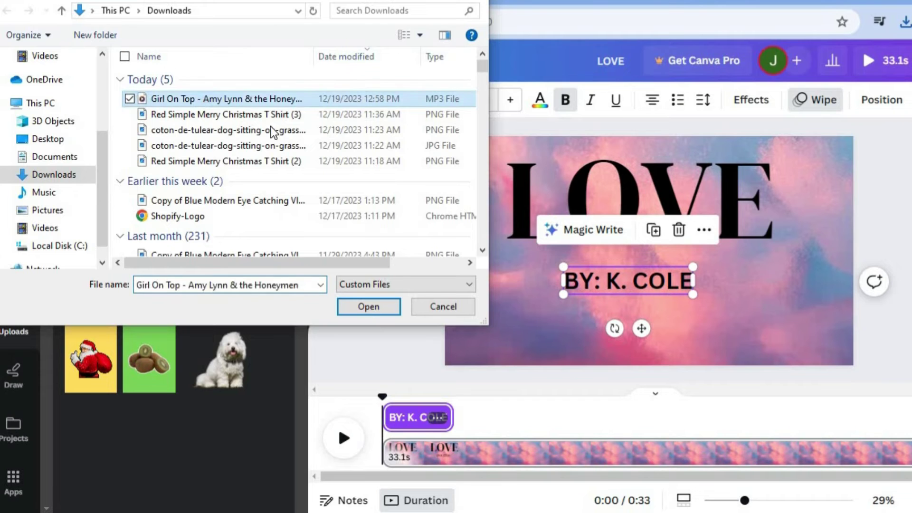
pyautogui.click(379, 311)
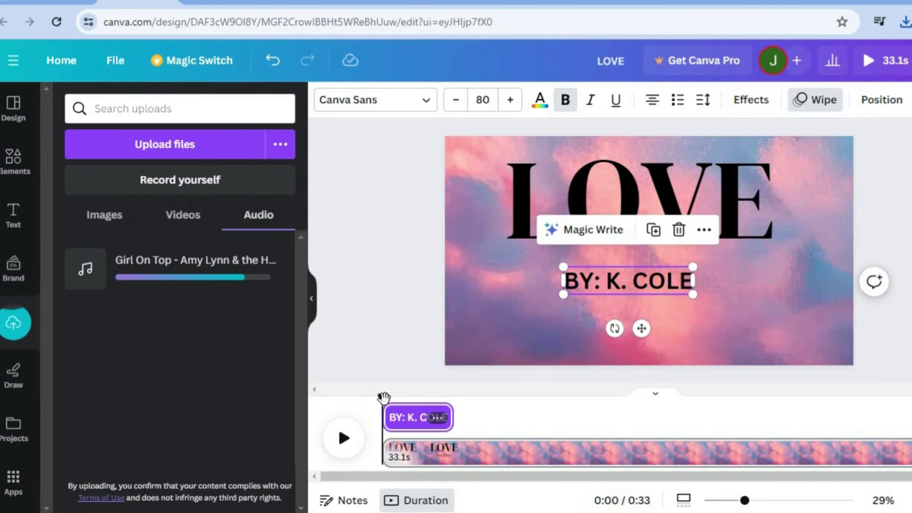
pyautogui.moveTo(152, 271); pyautogui.dragTo(384, 458)
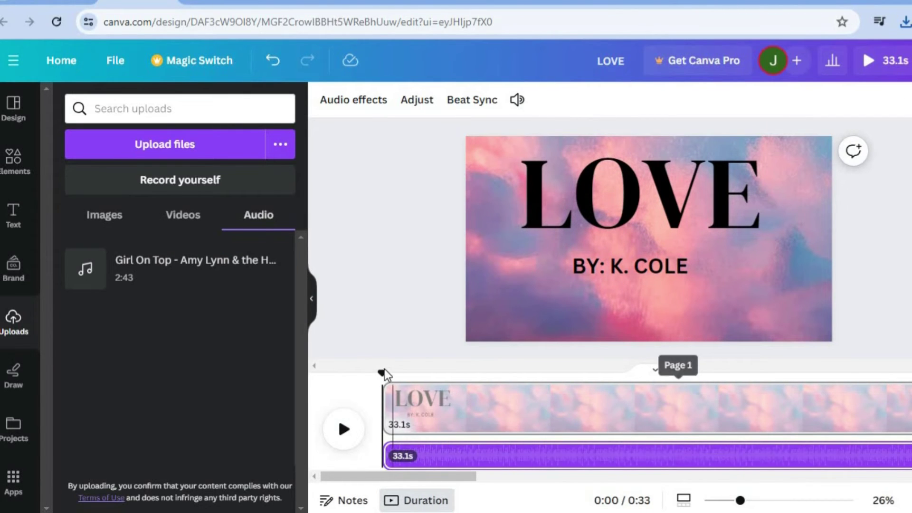
# - Move the playhead to 0:03 and add a subheading text box to the page
pyautogui.moveTo(382, 373); pyautogui.dragTo(452, 383)
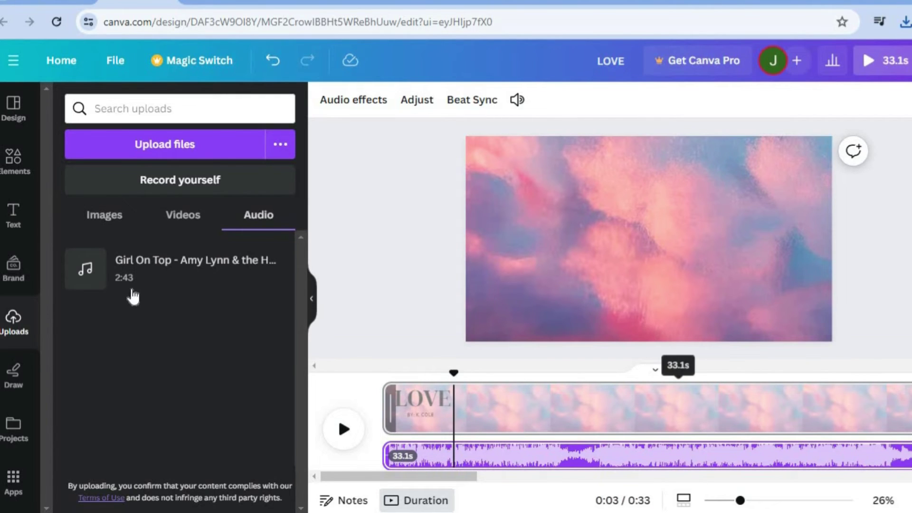
pyautogui.click(14, 221)
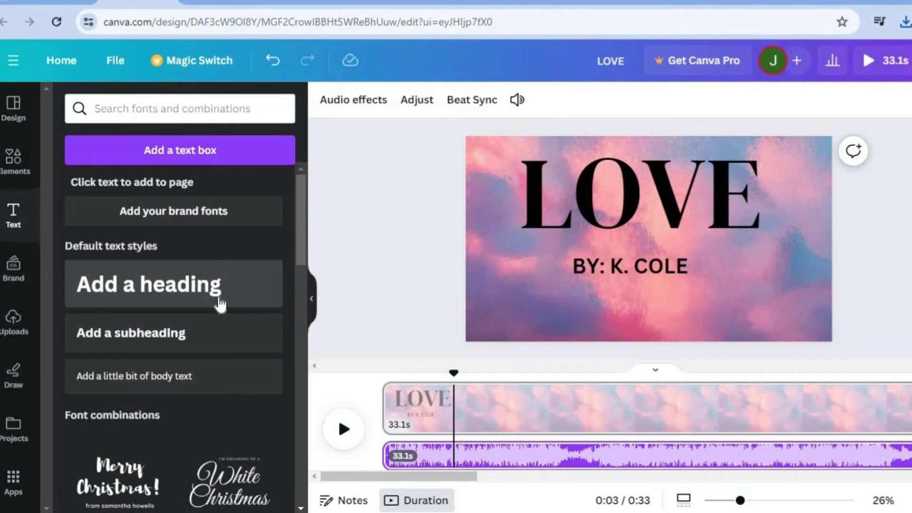
pyautogui.click(175, 335)
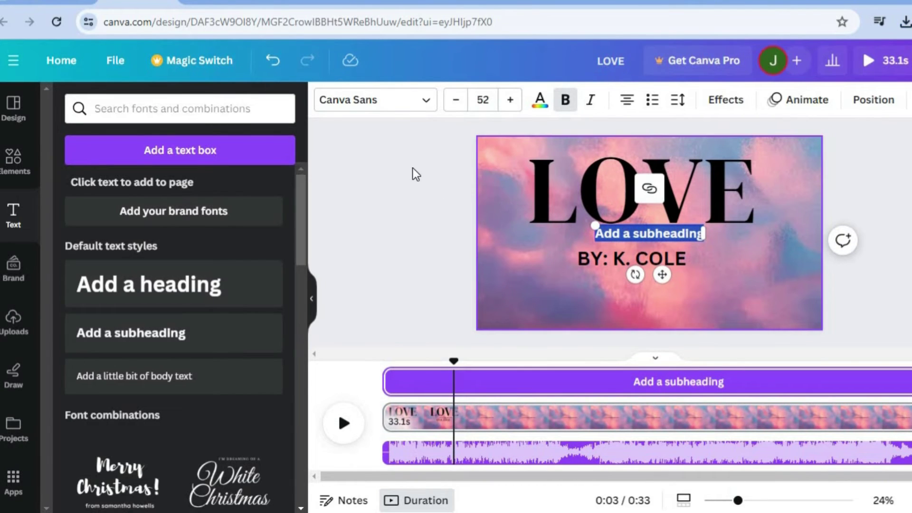
# - Switch to Lyrics.com and read through the lyrics of "Love" by Keyshia Cole
pyautogui.click(283, 1)
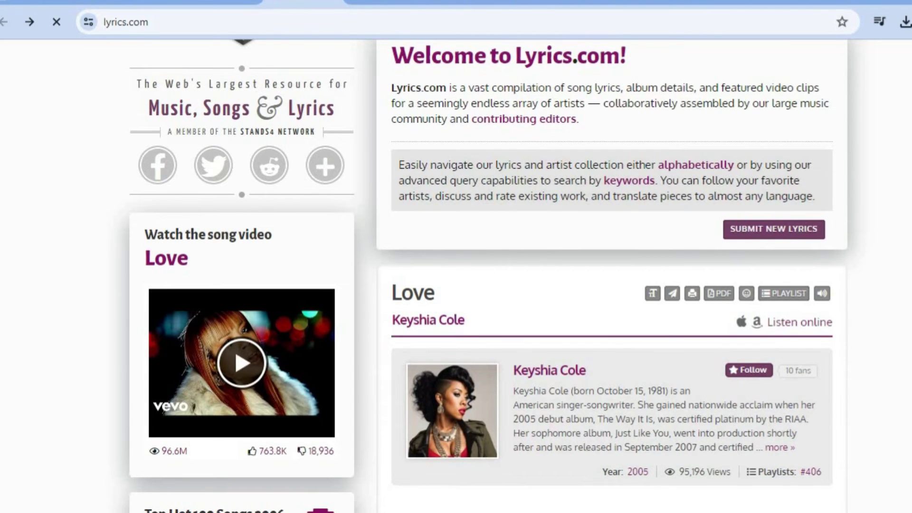
pyautogui.scroll(3, 489, 275)
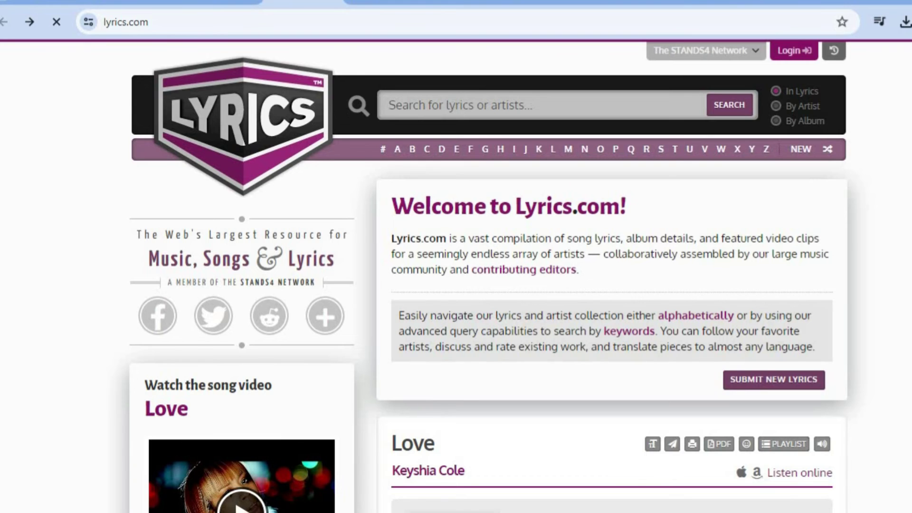
pyautogui.scroll(-6, 456, 276)
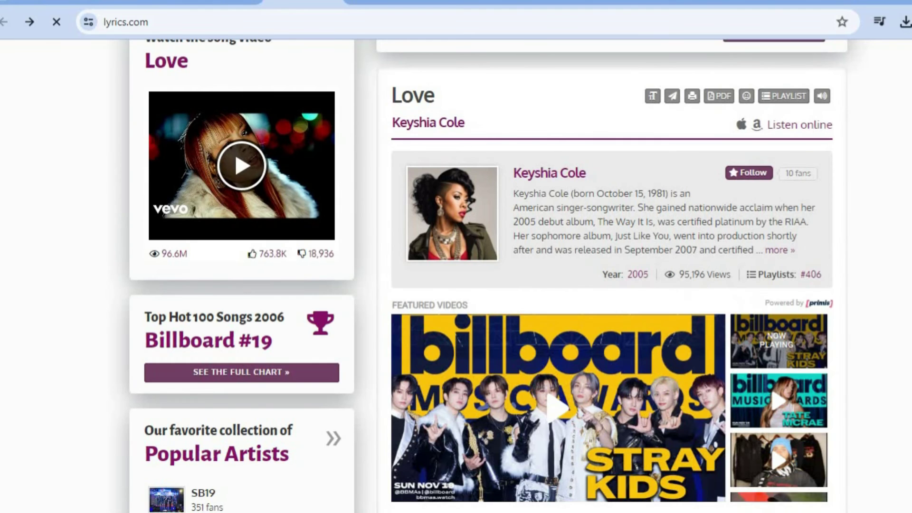
pyautogui.scroll(-8, 456, 275)
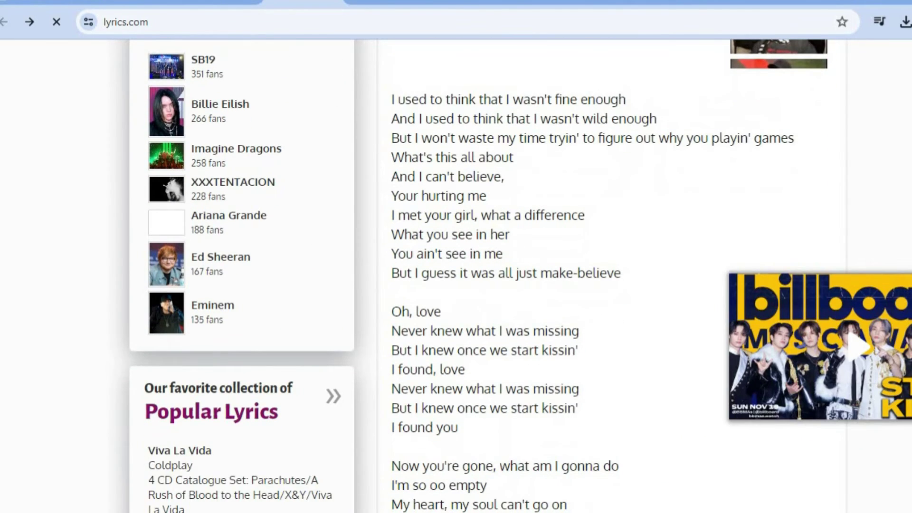
pyautogui.scroll(3, 456, 275)
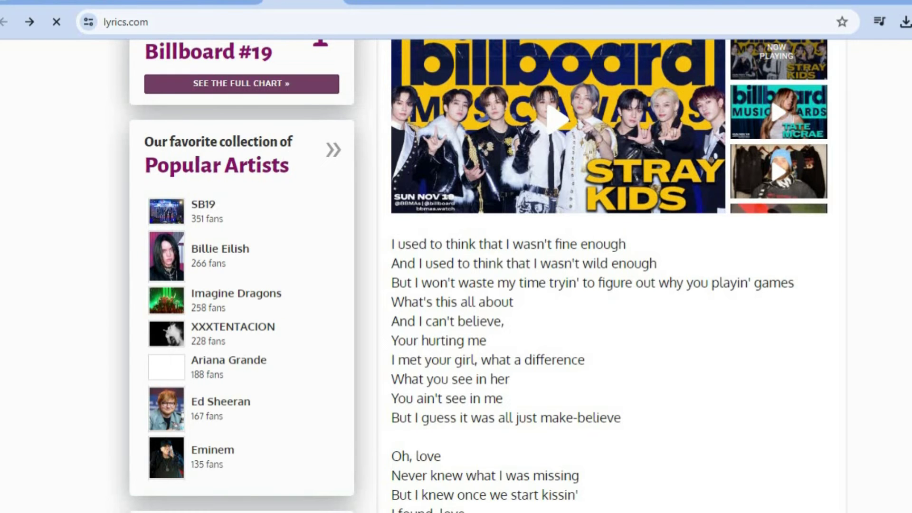
pyautogui.scroll(3, 456, 276)
pyautogui.scroll(-10, 456, 276)
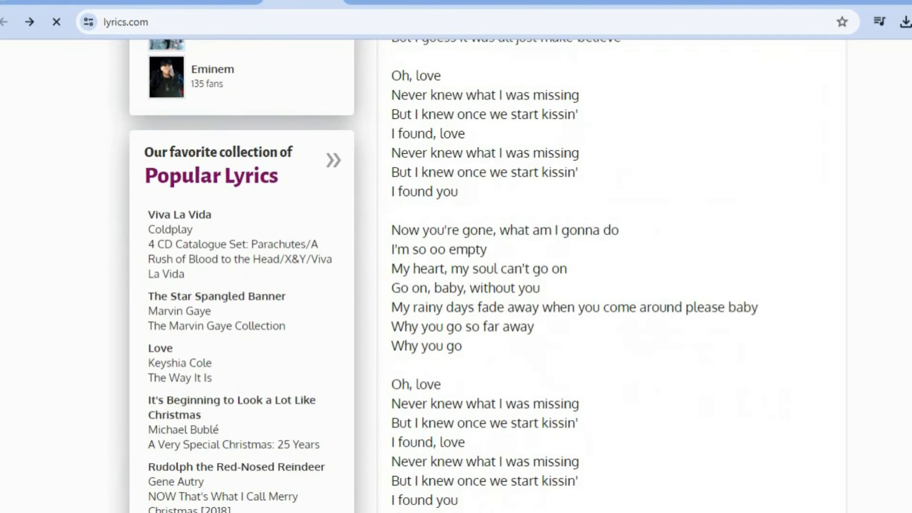
pyautogui.scroll(1, 456, 276)
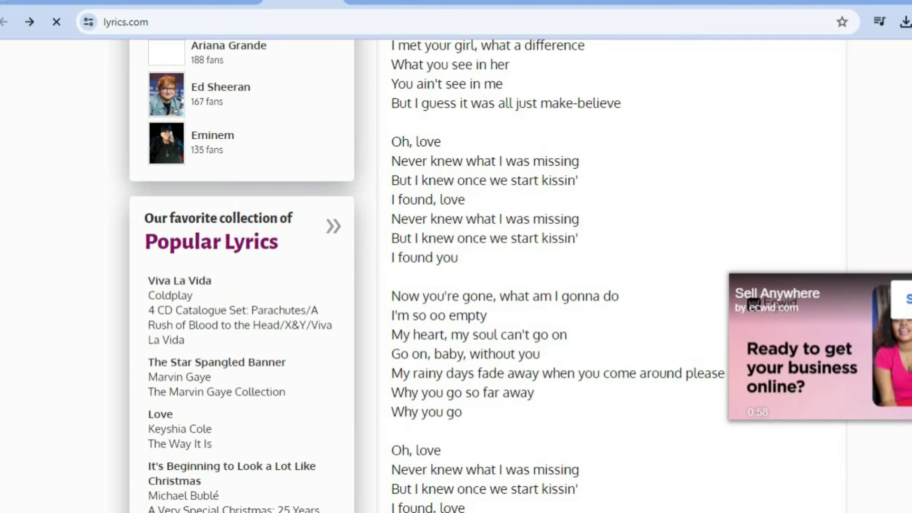
pyautogui.scroll(5, 617, 275)
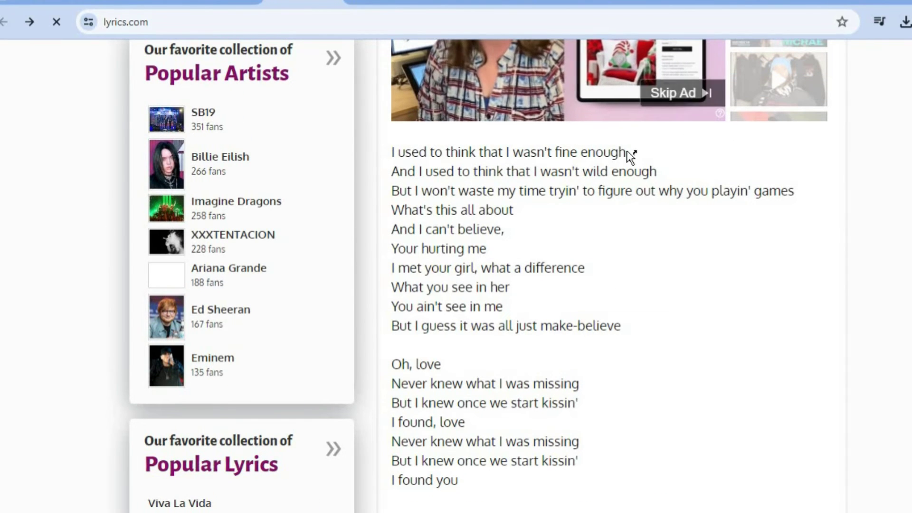
# - Copy the song's first lyric line, "I used to think that I wasn't fine enough"
pyautogui.tripleClick(407, 154)
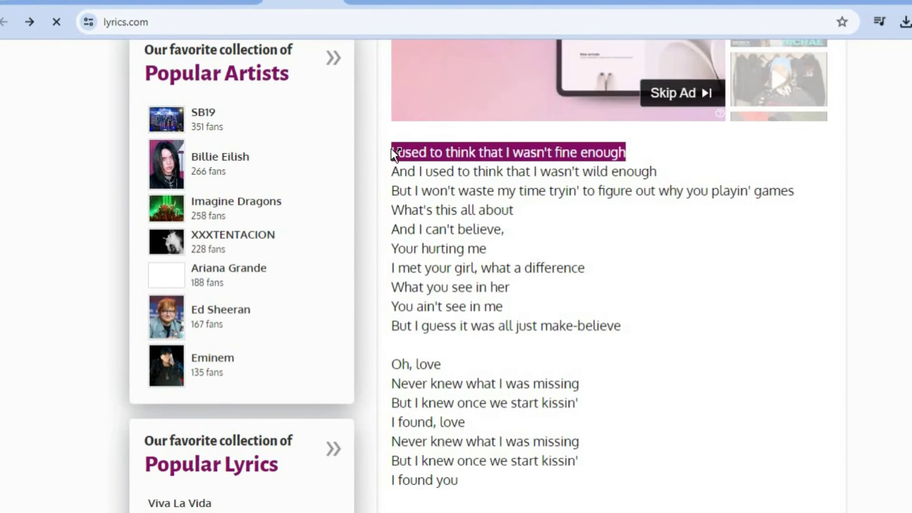
pyautogui.rightClick(477, 154)
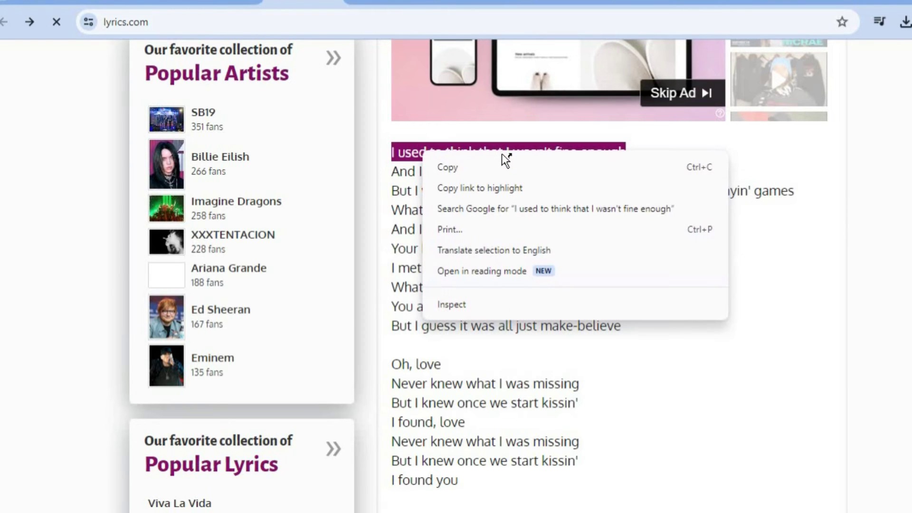
pyautogui.rightClick(502, 155)
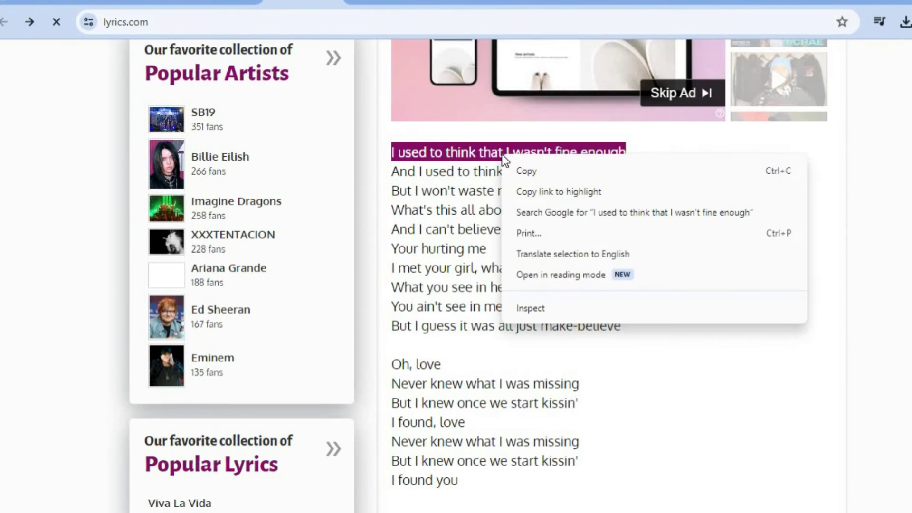
pyautogui.click(536, 177)
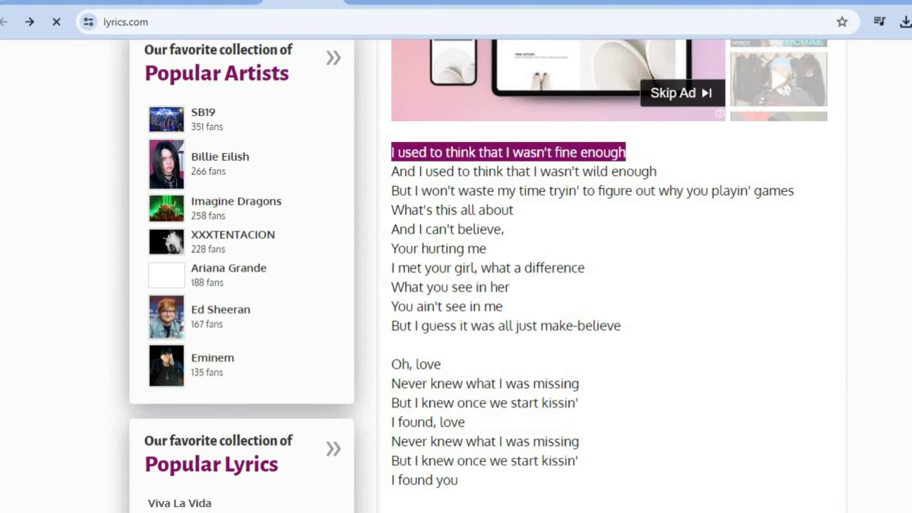
# - Return to Canva and replace the placeholder subheading text with the copied lyric line
pyautogui.click(120, 2)
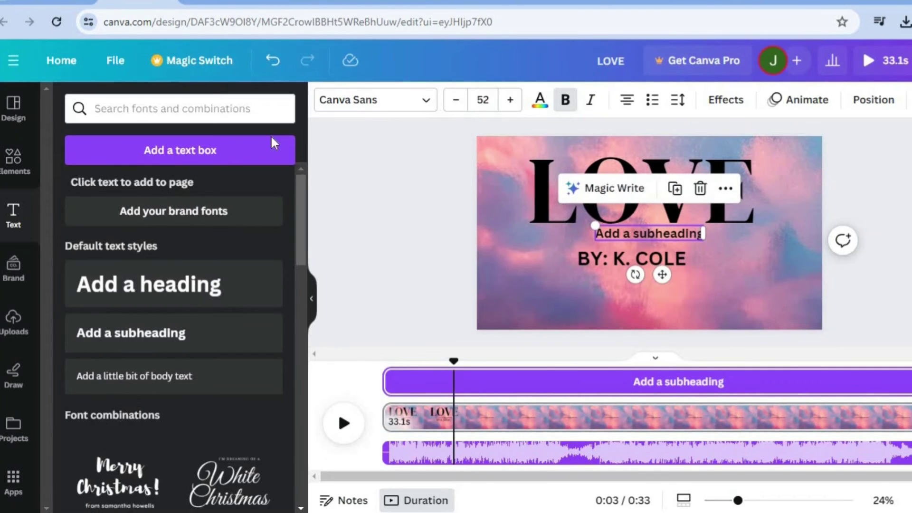
pyautogui.doubleClick(702, 233)
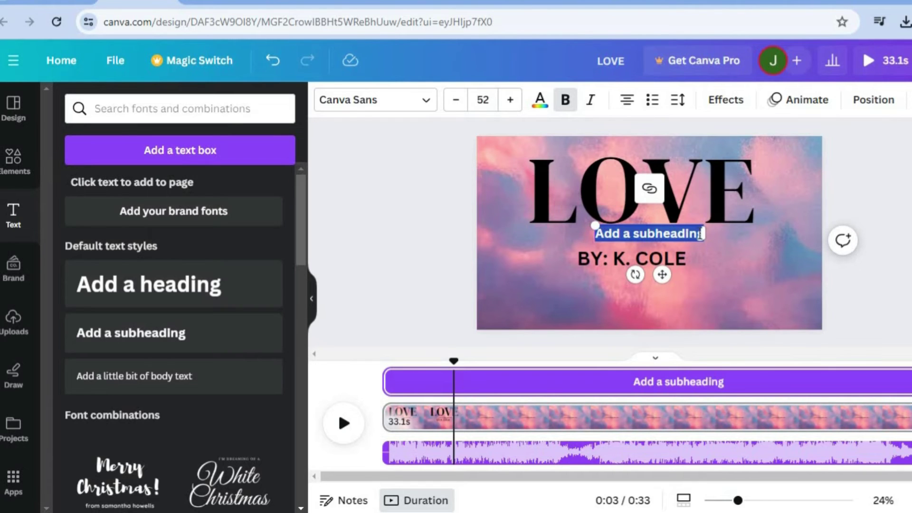
pyautogui.rightClick(673, 233)
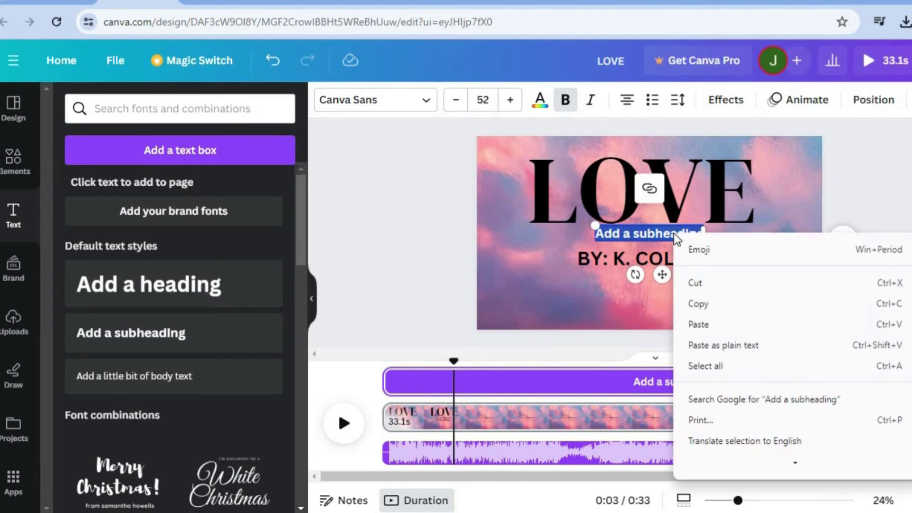
pyautogui.click(721, 325)
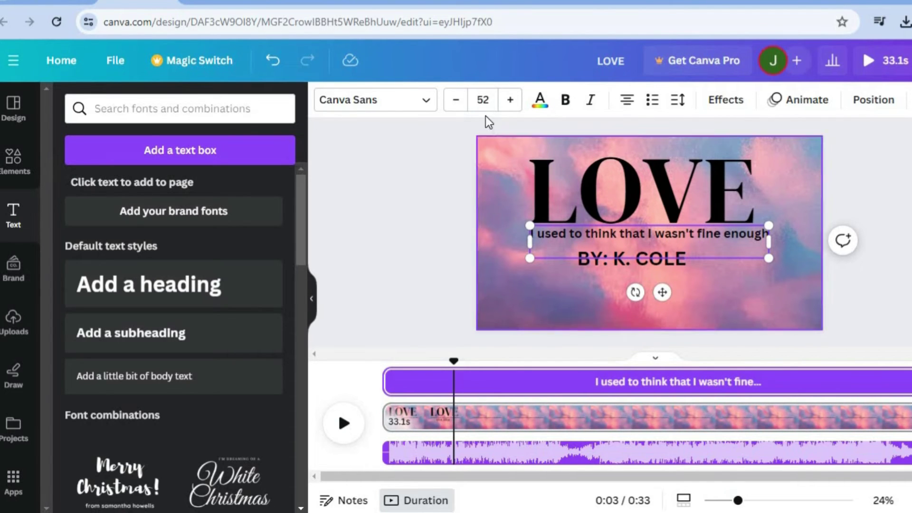
# - Try to set the pasted lyric's font size to 80
pyautogui.click(484, 98)
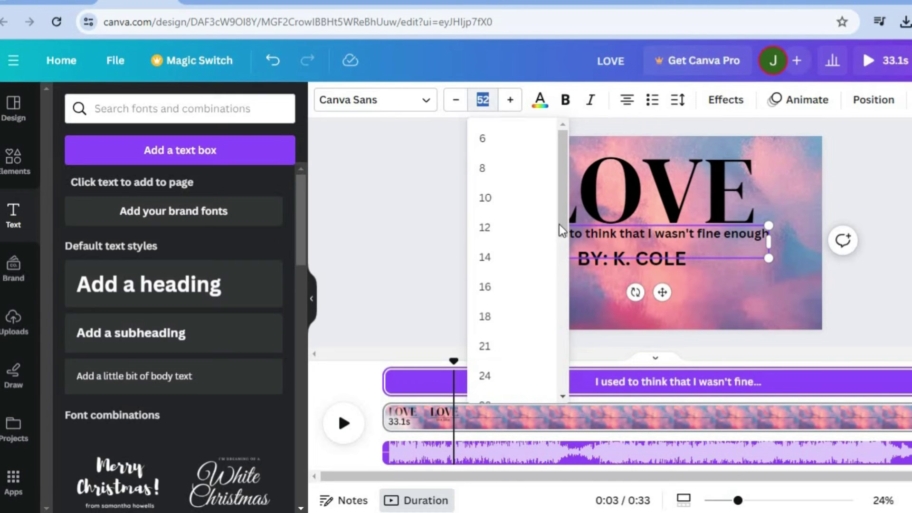
pyautogui.moveTo(564, 234); pyautogui.dragTo(566, 323)
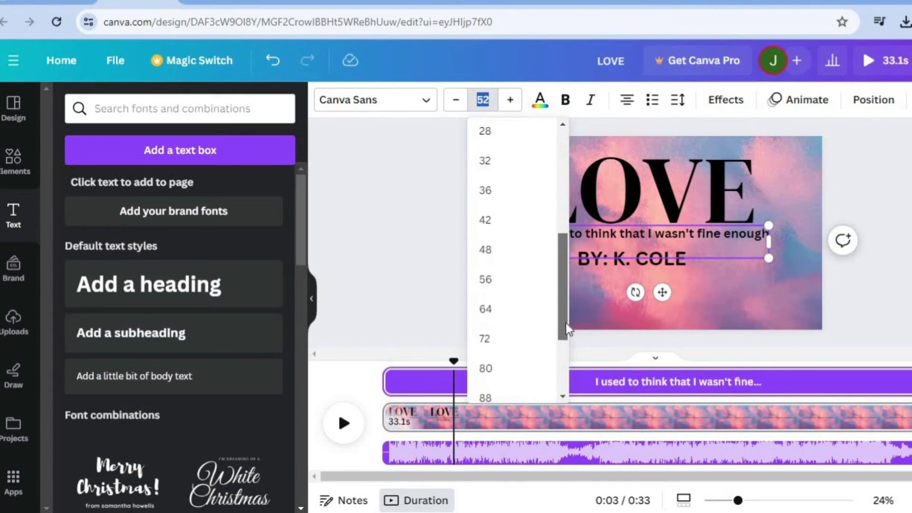
pyautogui.click(485, 353)
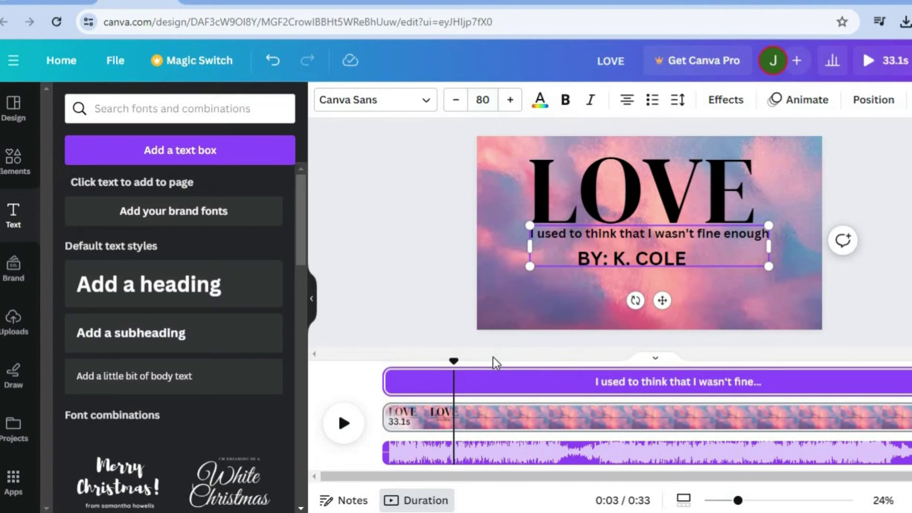
# - Select the entire text "I used to think that I wasn't fine enough" and set its font size to 80
pyautogui.doubleClick(542, 233)
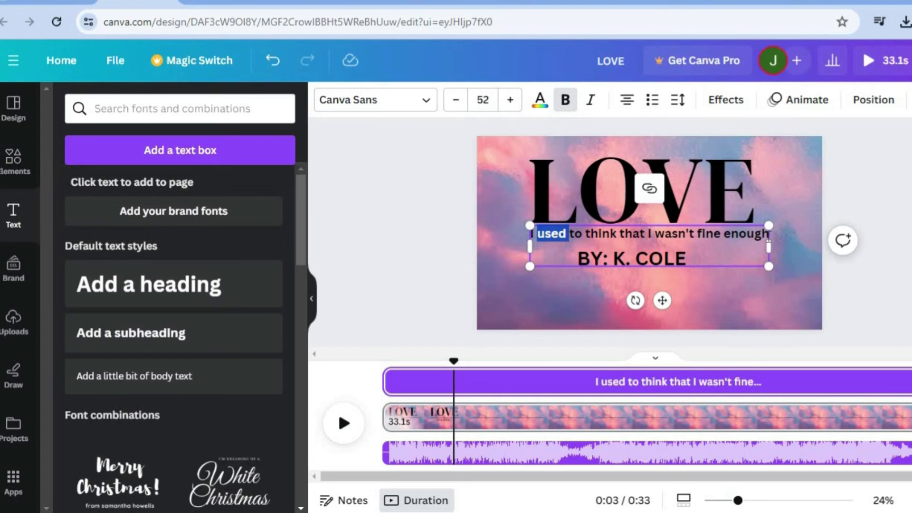
pyautogui.click(768, 234)
pyautogui.moveTo(768, 235); pyautogui.dragTo(508, 225)
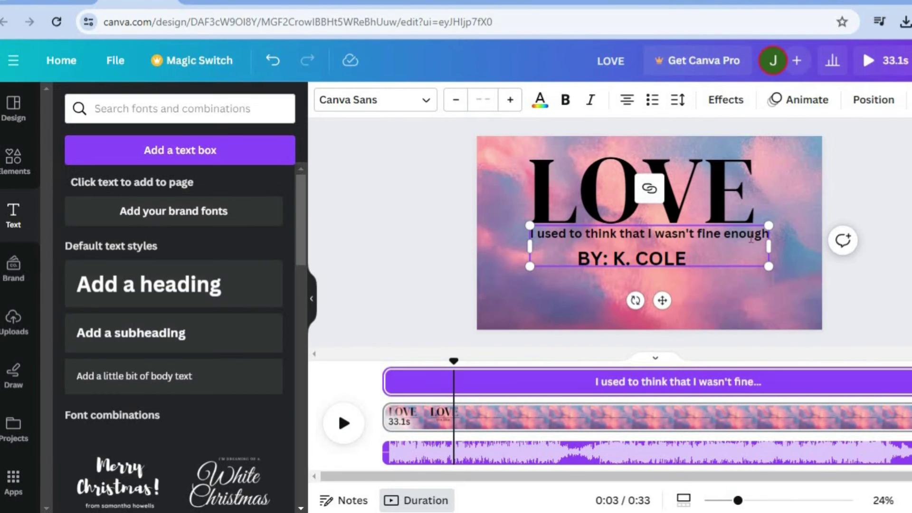
pyautogui.click(535, 235)
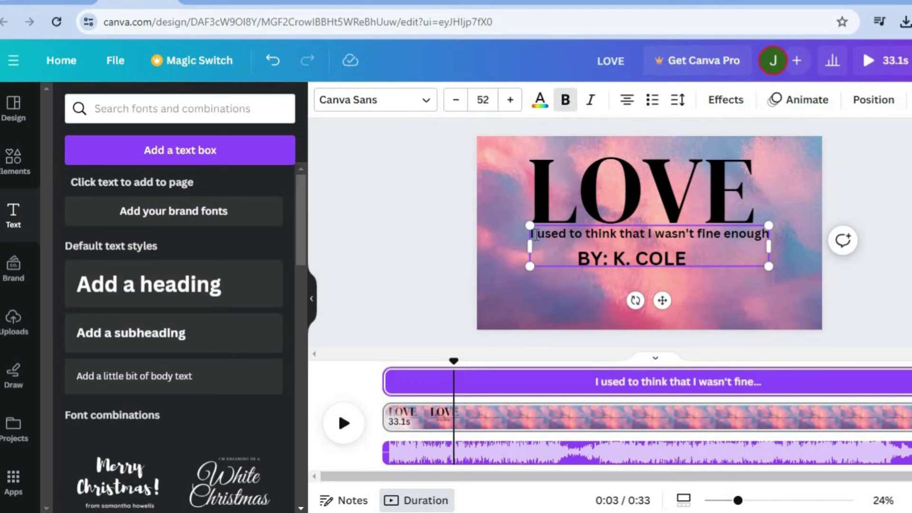
pyautogui.moveTo(768, 233); pyautogui.dragTo(519, 229)
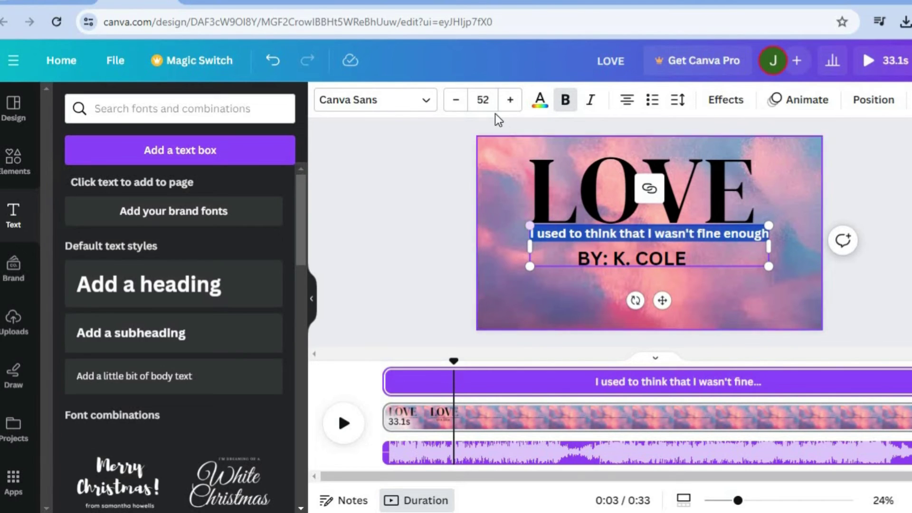
pyautogui.click(483, 100)
pyautogui.moveTo(568, 201); pyautogui.dragTo(566, 307)
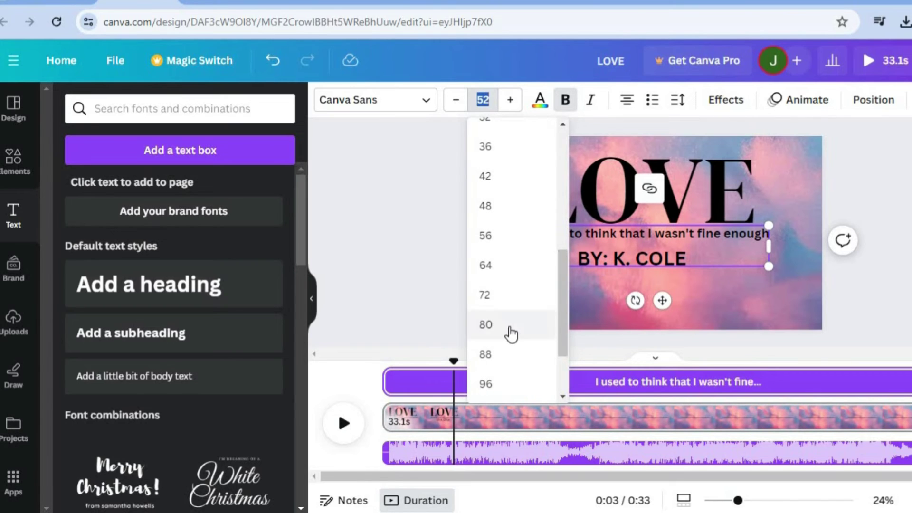
pyautogui.click(509, 326)
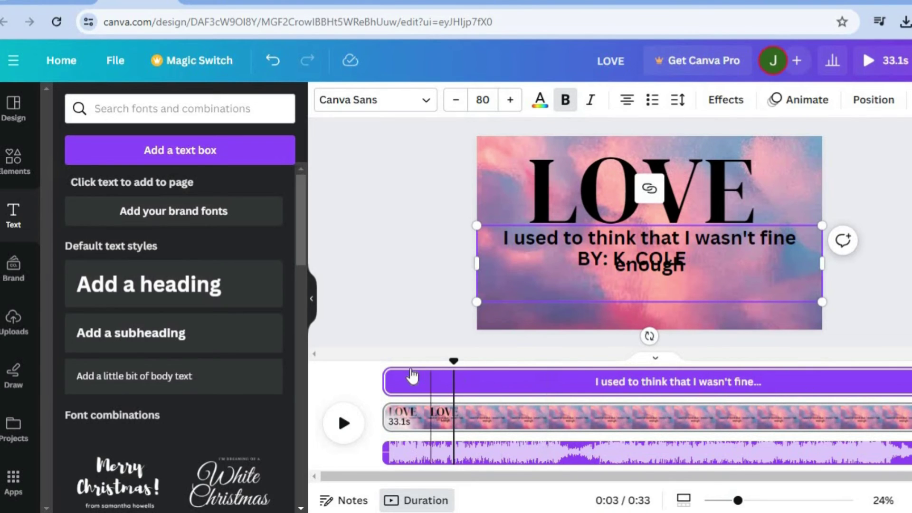
# - Trim the lyric's timing bar to start at the 0:03 playhead and shorten its end to only a few seconds
pyautogui.moveTo(398, 377); pyautogui.dragTo(457, 390)
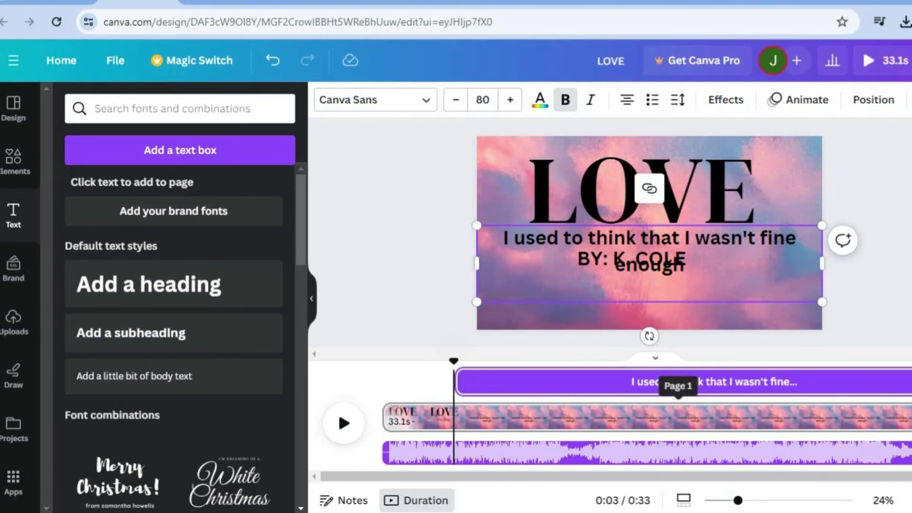
pyautogui.moveTo(740, 380); pyautogui.dragTo(600, 377)
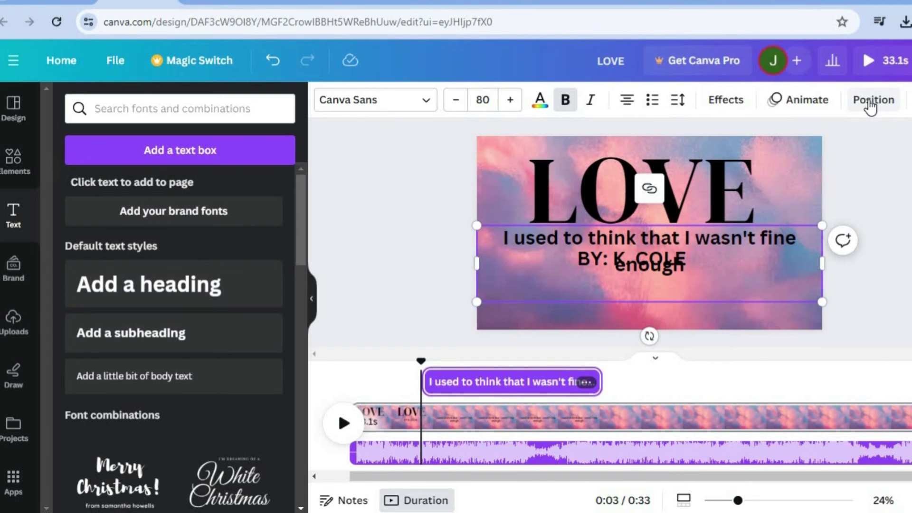
# - Select the lyric text and view the page's layer order
pyautogui.press('Return')
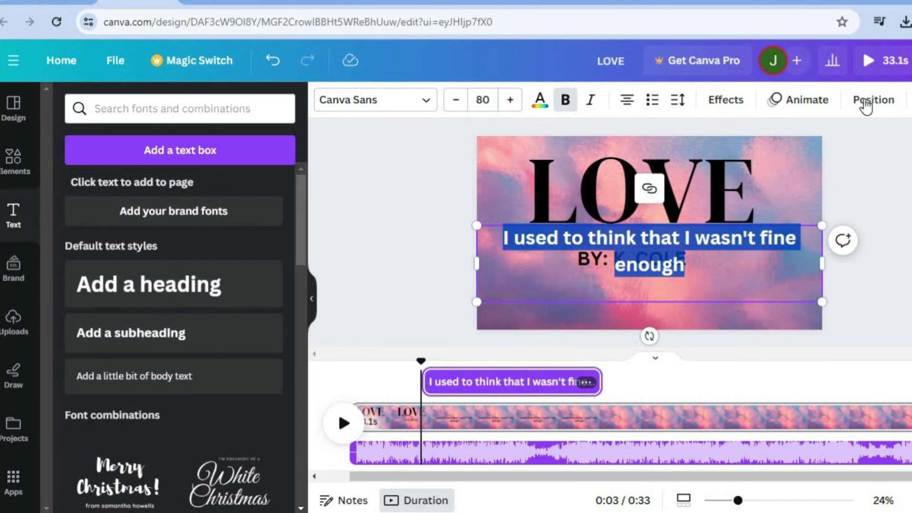
pyautogui.click(867, 101)
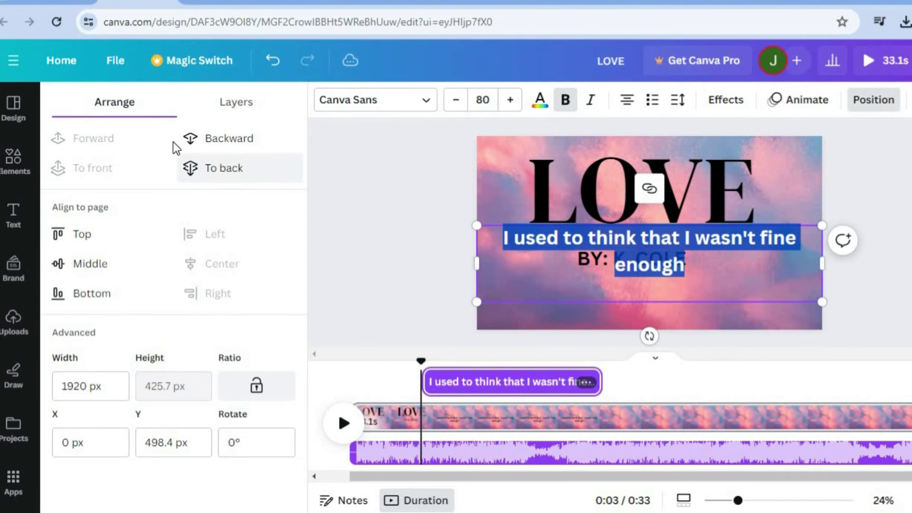
pyautogui.click(238, 107)
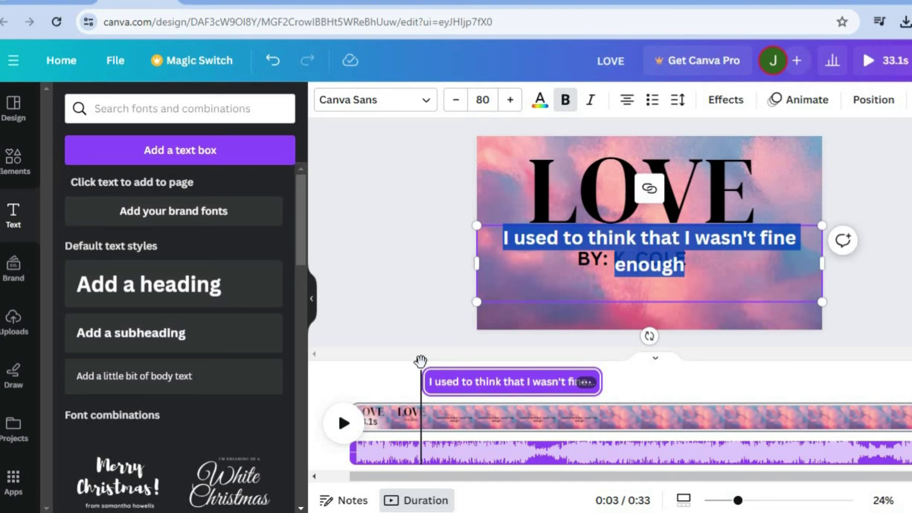
# - Return the playhead to 0.0s and search the design elements for "Audio wave"
pyautogui.moveTo(421, 362); pyautogui.dragTo(381, 363)
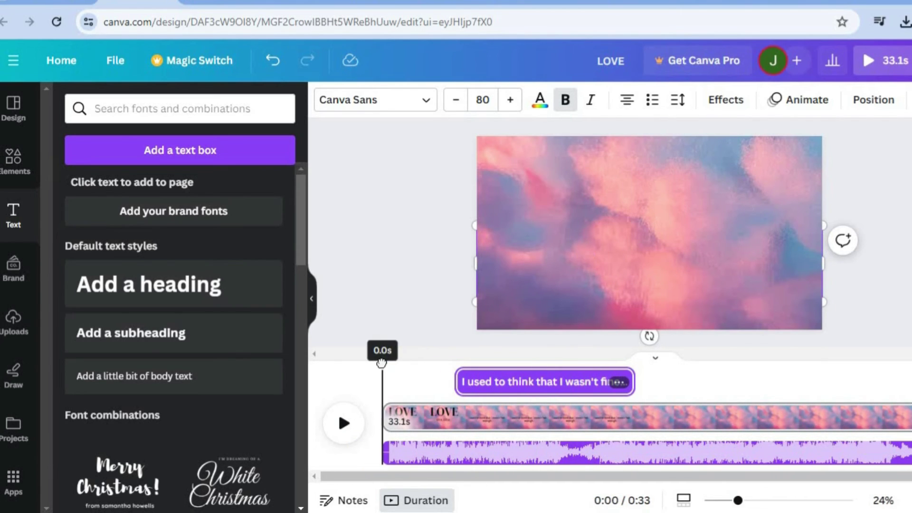
pyautogui.click(16, 172)
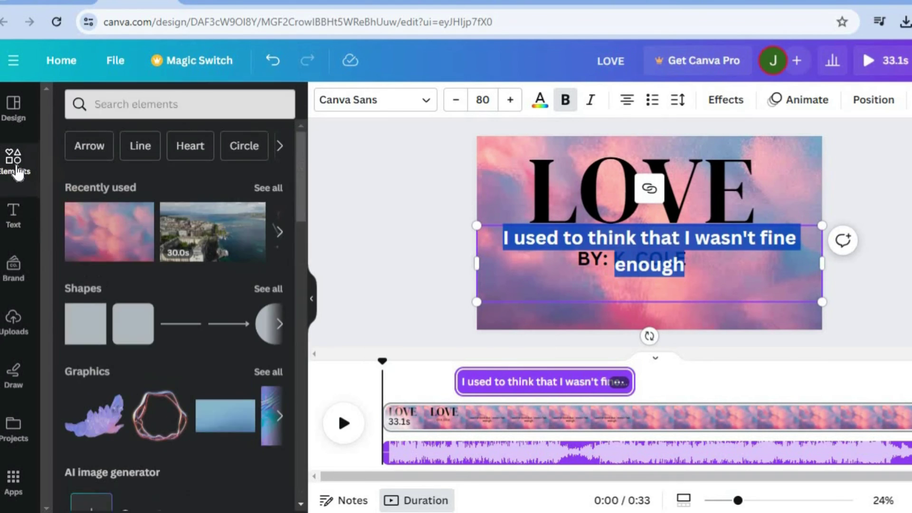
pyautogui.click(145, 105)
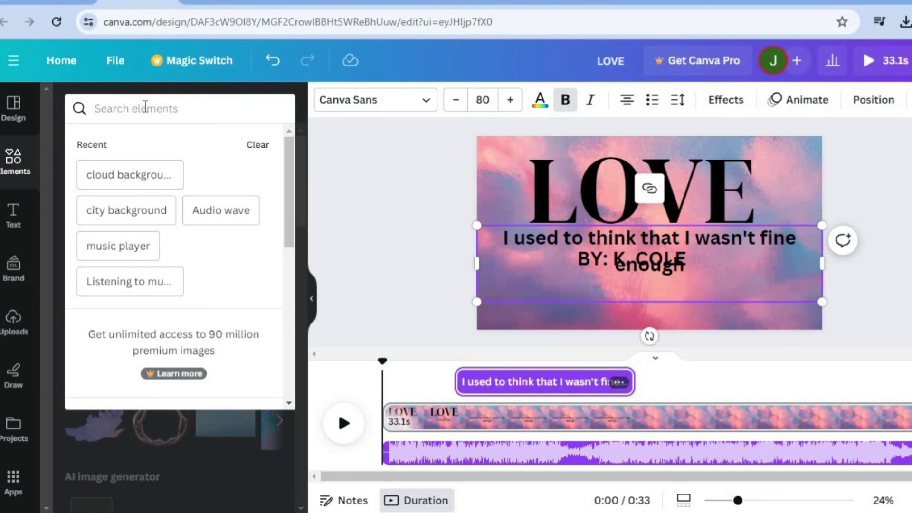
pyautogui.click(221, 211)
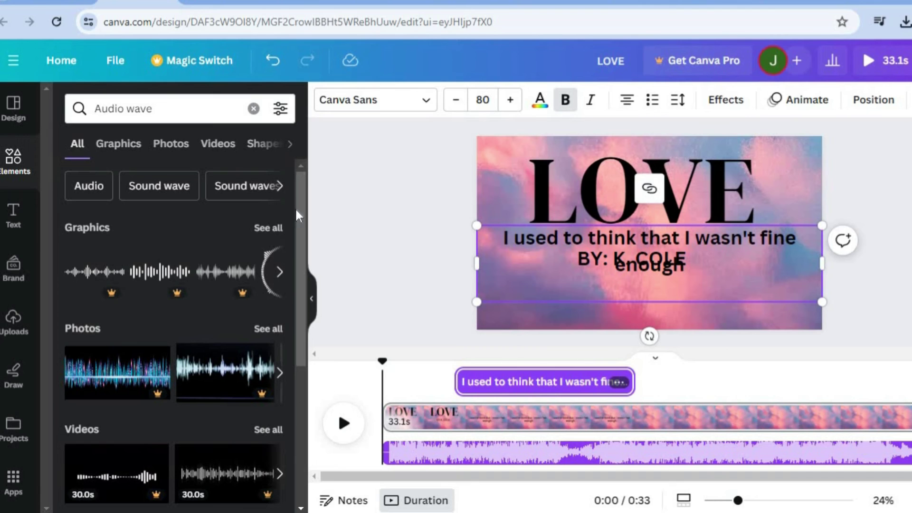
# - Show all Audio wave graphics and add the free white animated sound wave from the second row to the page
pyautogui.scroll(-3, 298, 223)
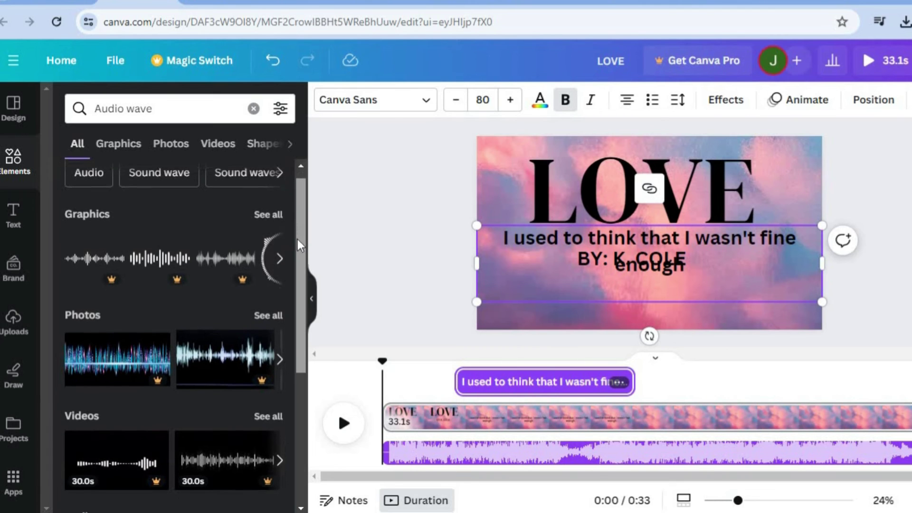
pyautogui.scroll(2, 304, 228)
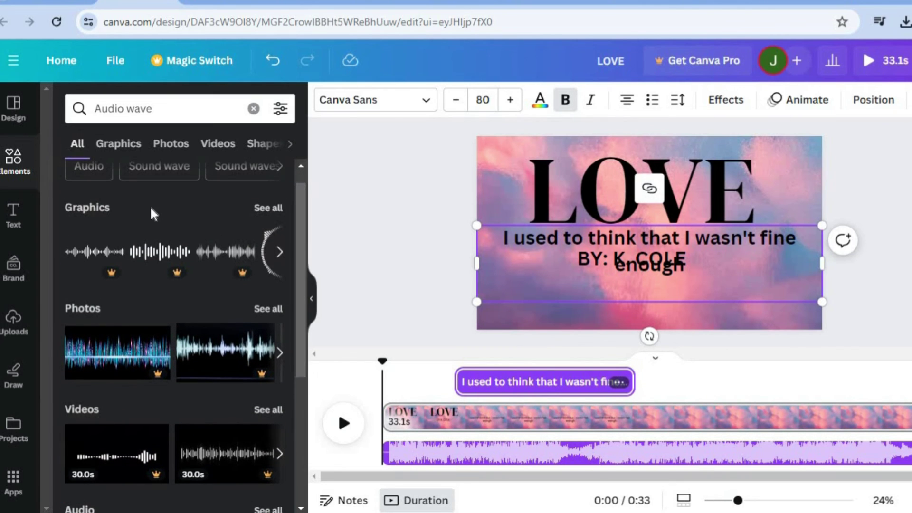
pyautogui.click(269, 209)
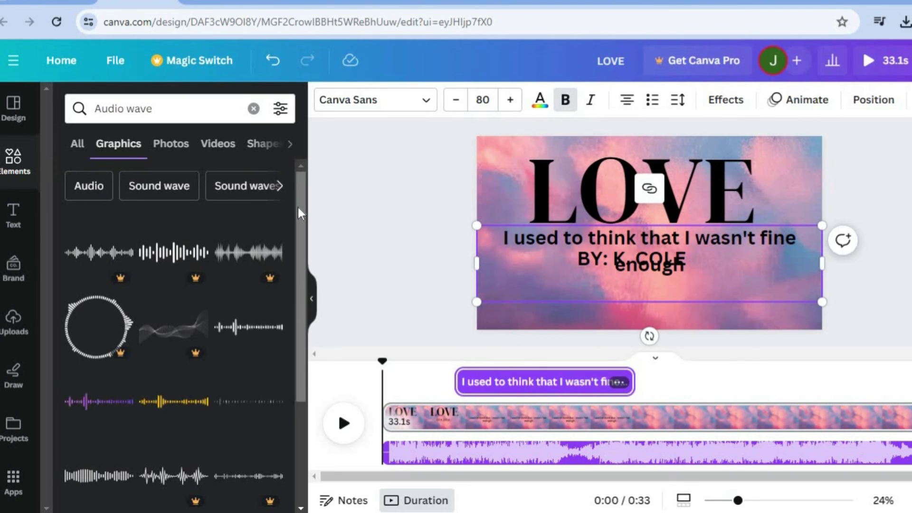
pyautogui.scroll(-2, 297, 223)
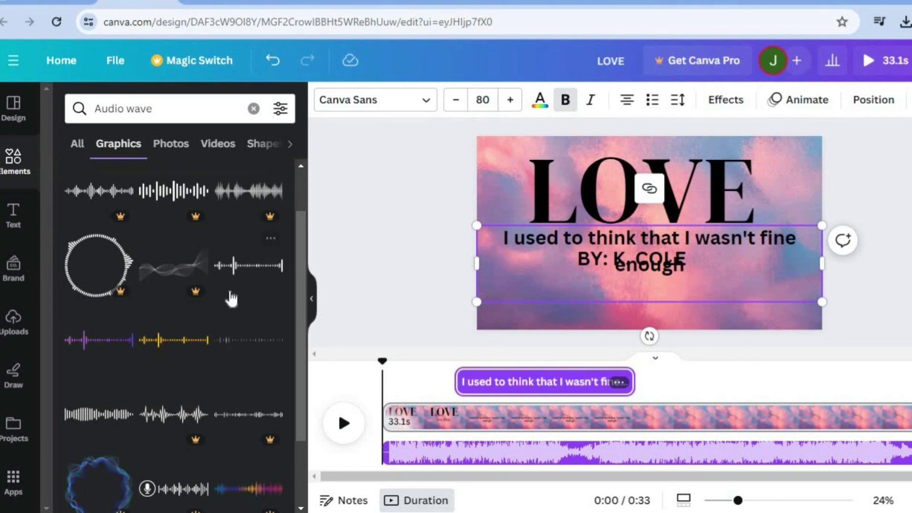
pyautogui.click(253, 269)
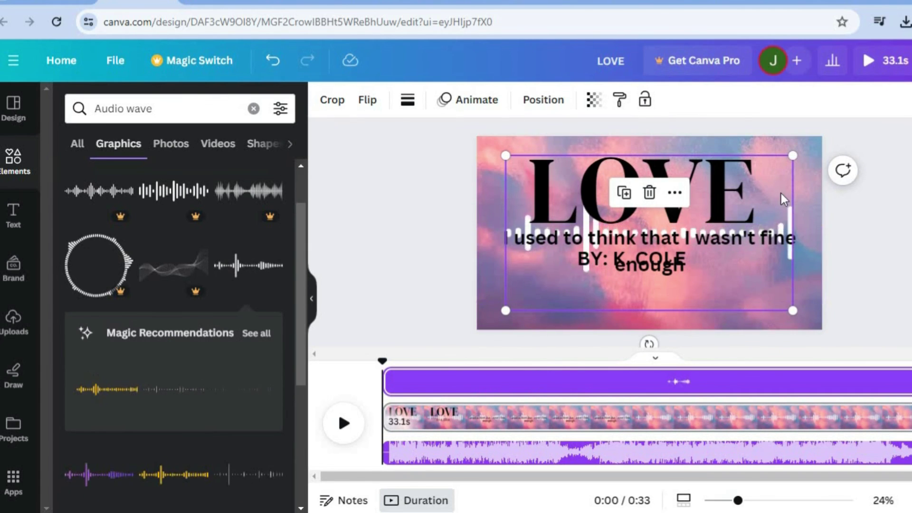
# - Shrink the white sound wave and place it below the lyric, centred near the page's lower edge
pyautogui.moveTo(781, 198); pyautogui.dragTo(741, 247)
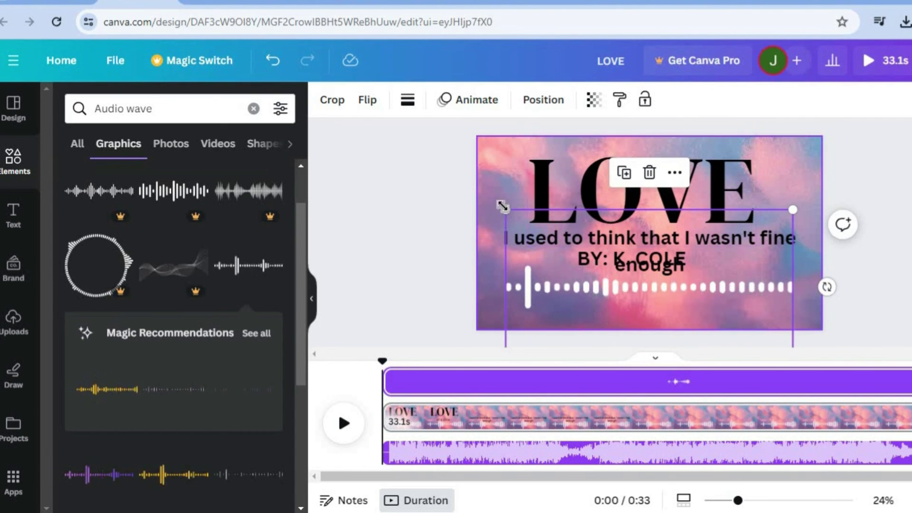
pyautogui.moveTo(517, 223); pyautogui.dragTo(557, 246)
pyautogui.moveTo(717, 304); pyautogui.dragTo(712, 261)
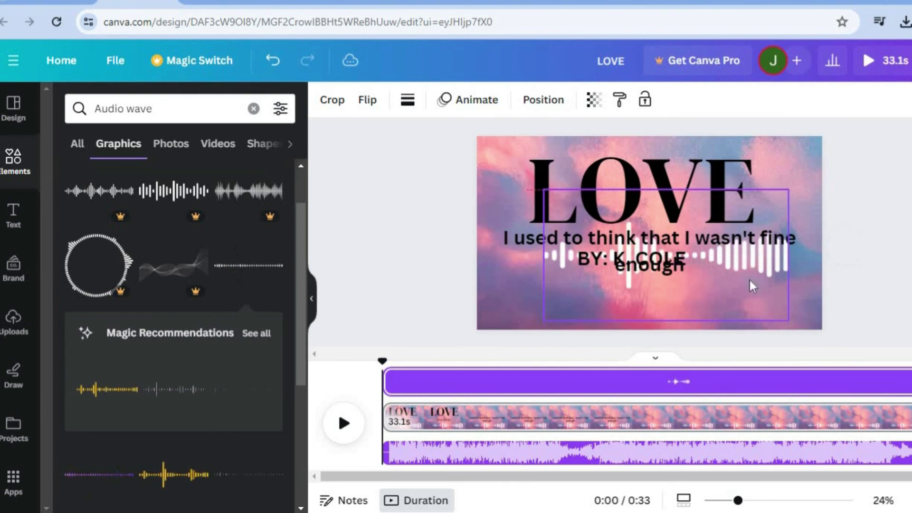
pyautogui.moveTo(789, 317); pyautogui.dragTo(755, 304)
pyautogui.moveTo(741, 262); pyautogui.dragTo(723, 311)
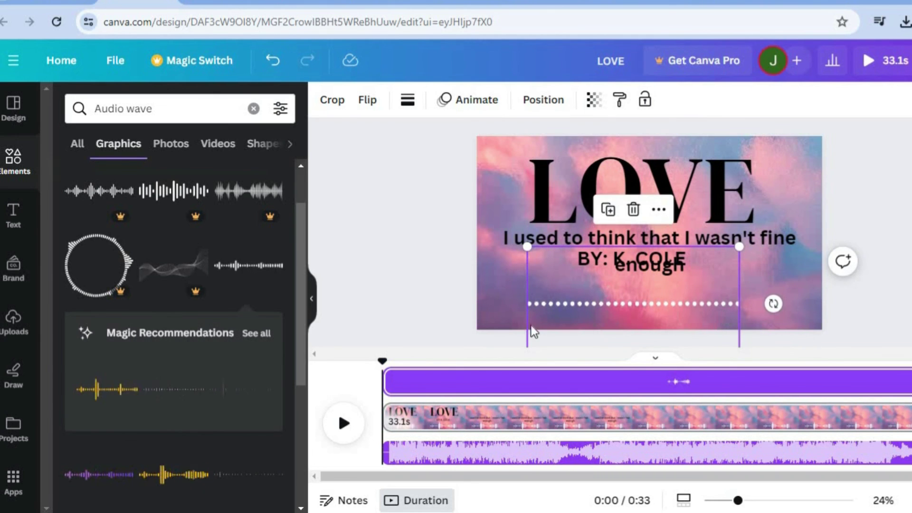
# - Preview the video from the start and pause playback at about 0:18
pyautogui.click(340, 436)
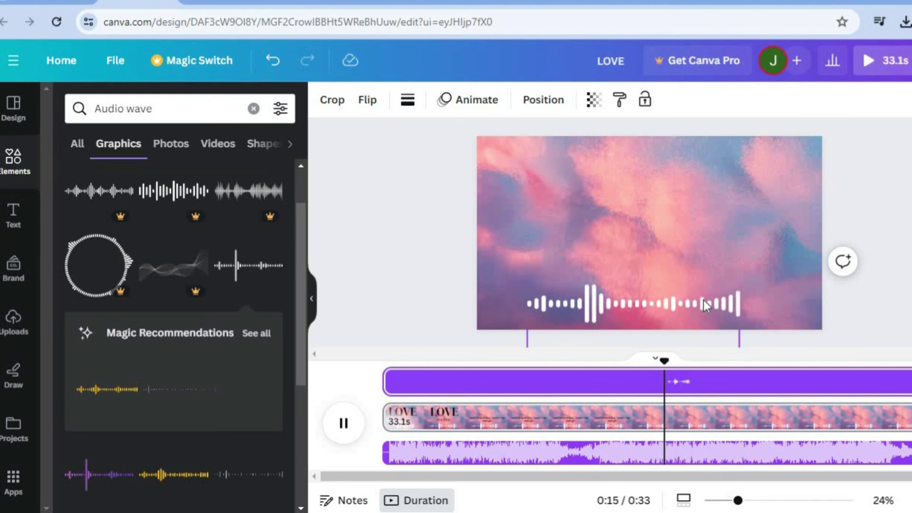
pyautogui.click(342, 423)
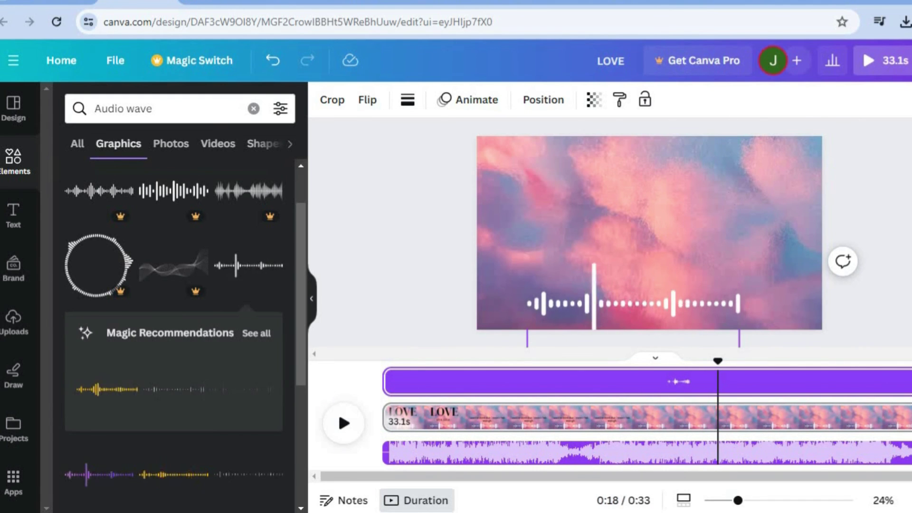
# - Download the finished design as an MP4 video at 1080p (HD) quality
pyautogui.click(902, 61)
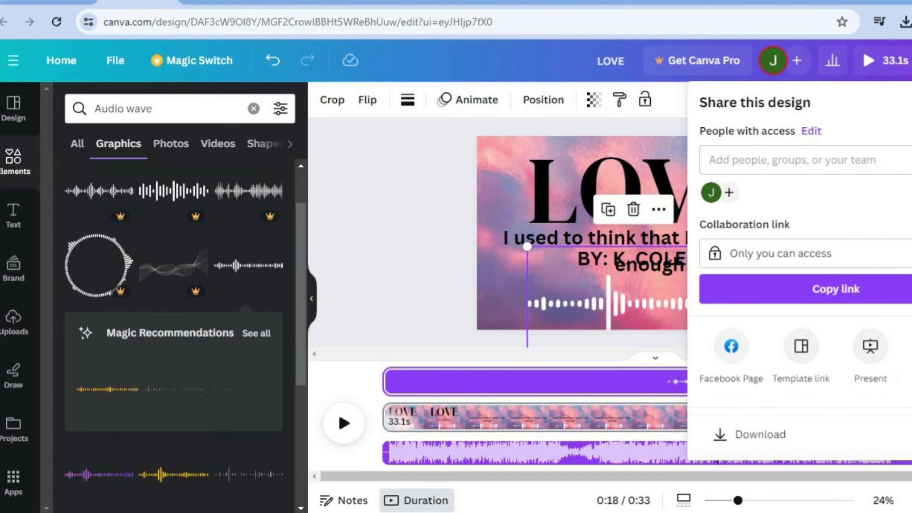
pyautogui.scroll(-2, 803, 333)
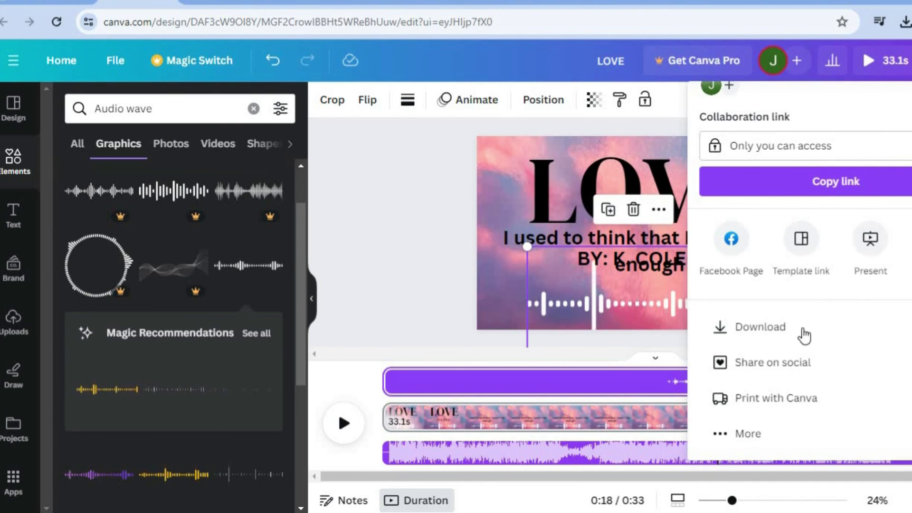
pyautogui.click(801, 327)
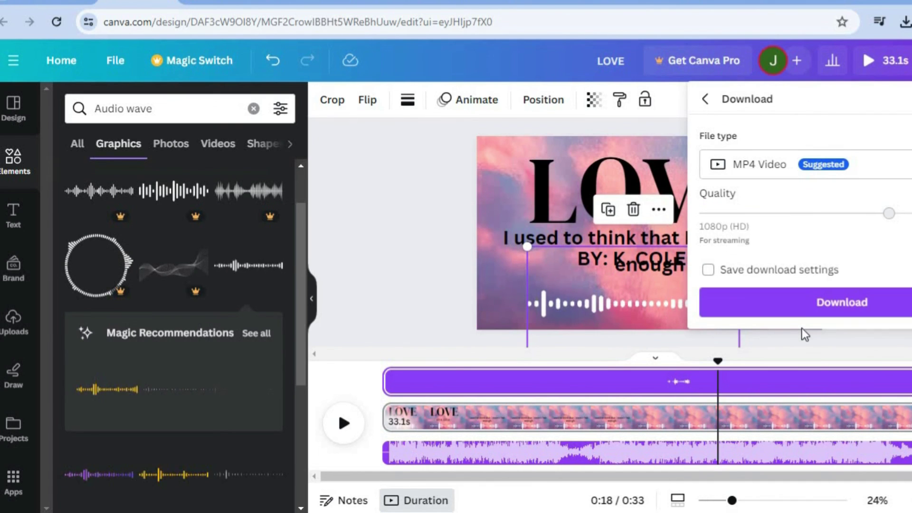
pyautogui.click(802, 302)
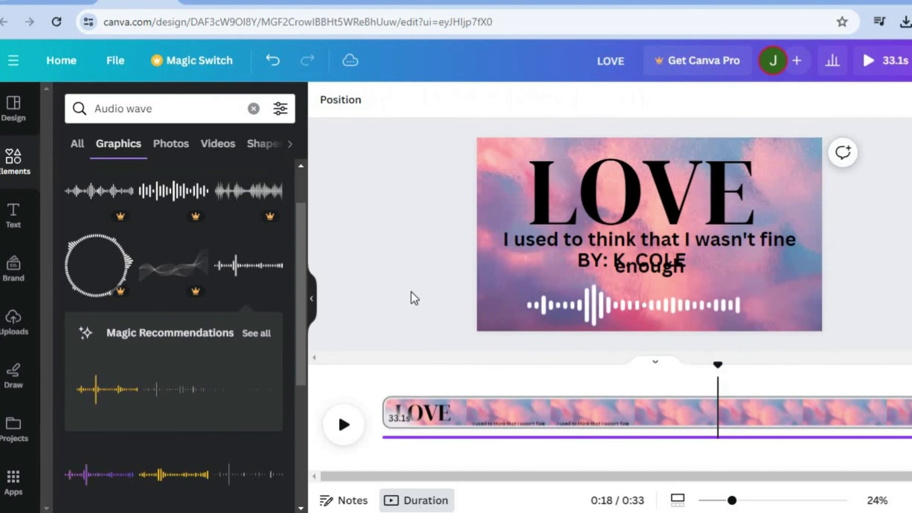